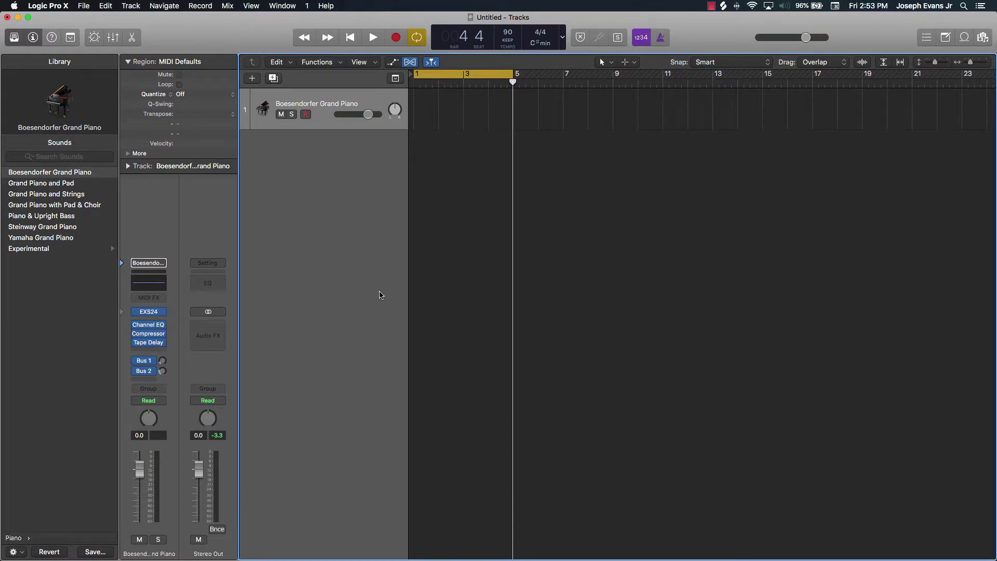
Add one new software instrument track, switch off Cycle, and delete the original piano track
left_click(254, 80)
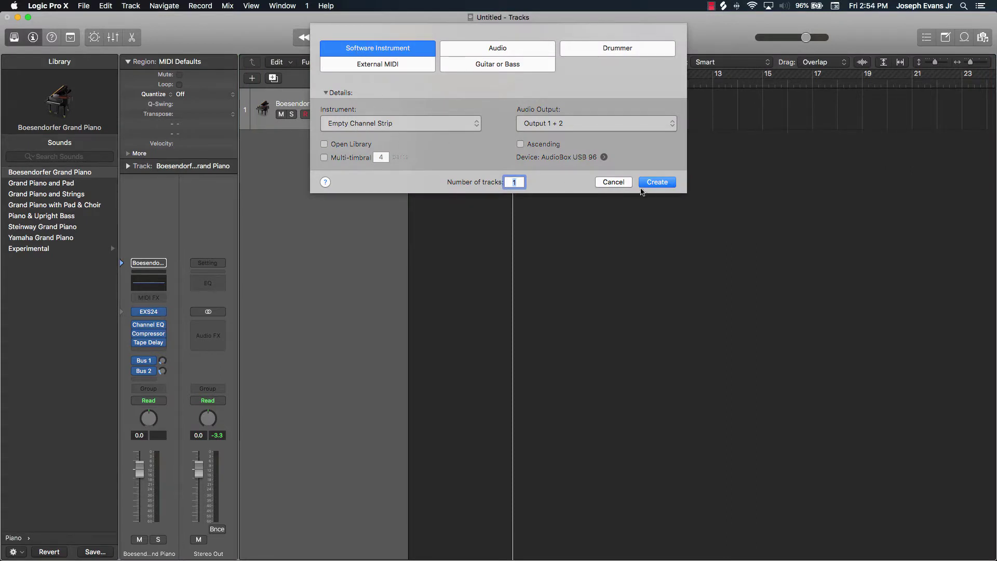
left_click(658, 182)
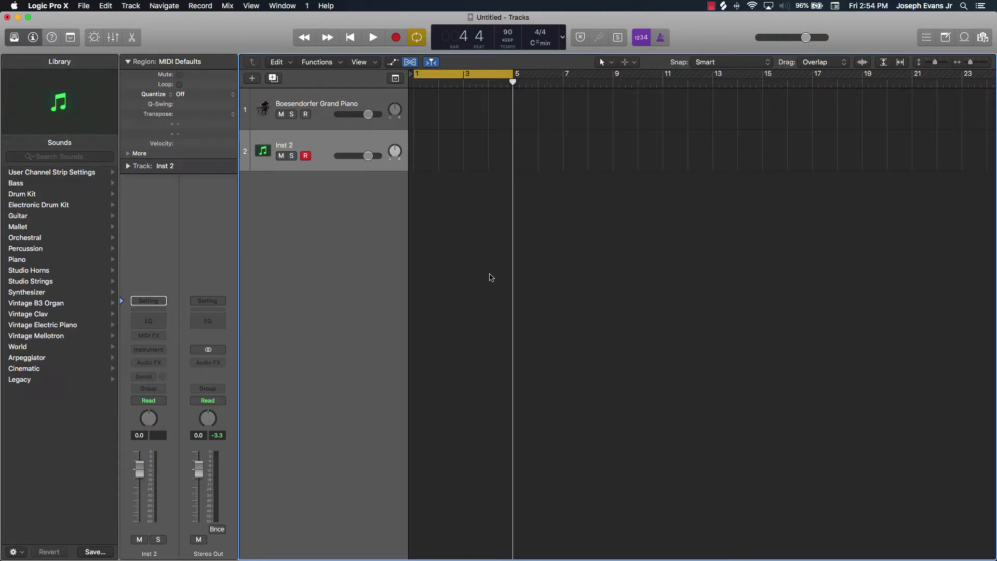
left_click(474, 73)
left_click(343, 100)
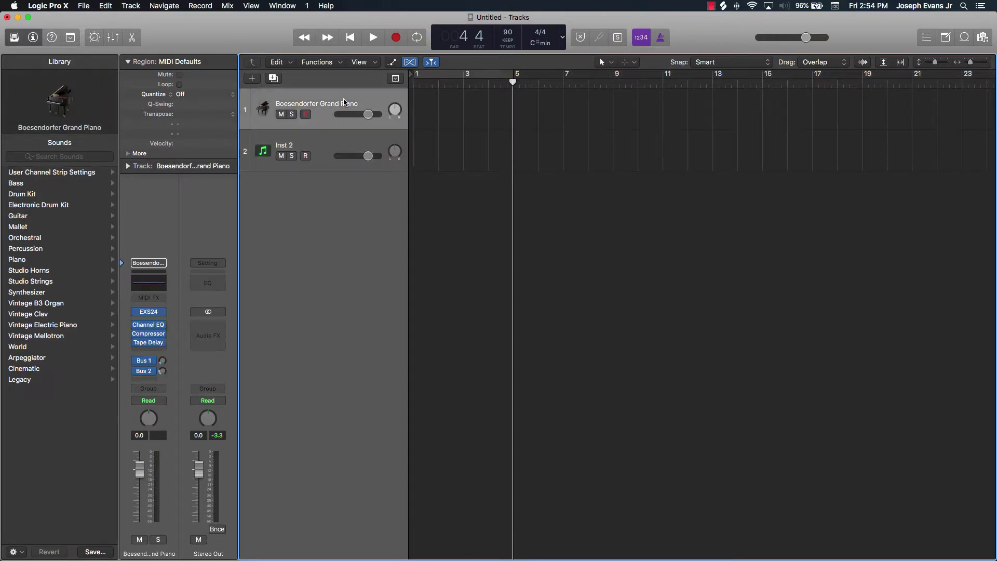
key("super+BackSpace")
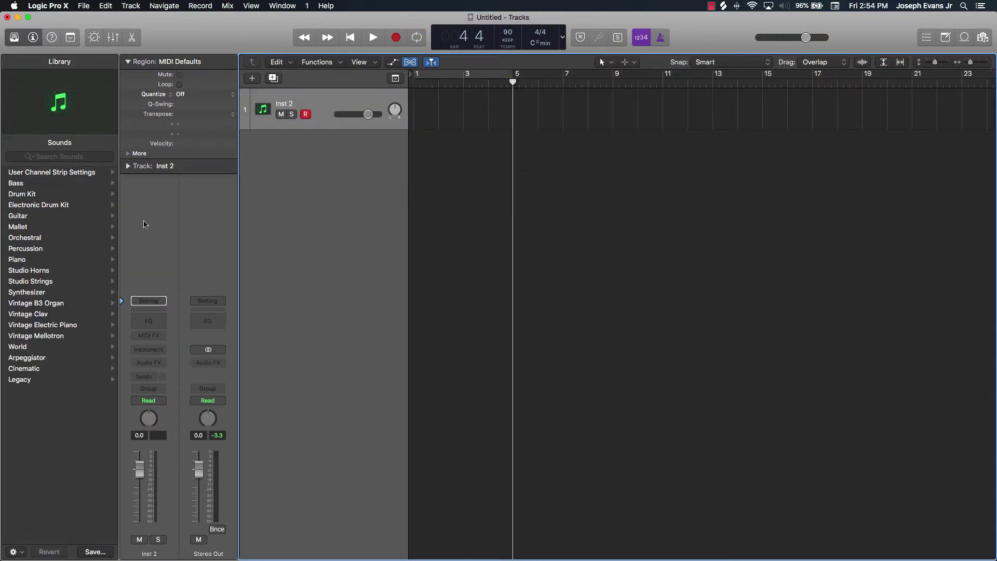
Load the Boesendorfer Grand Piano patch from the Library's Piano category onto the new track
left_click(16, 37)
left_click(15, 37)
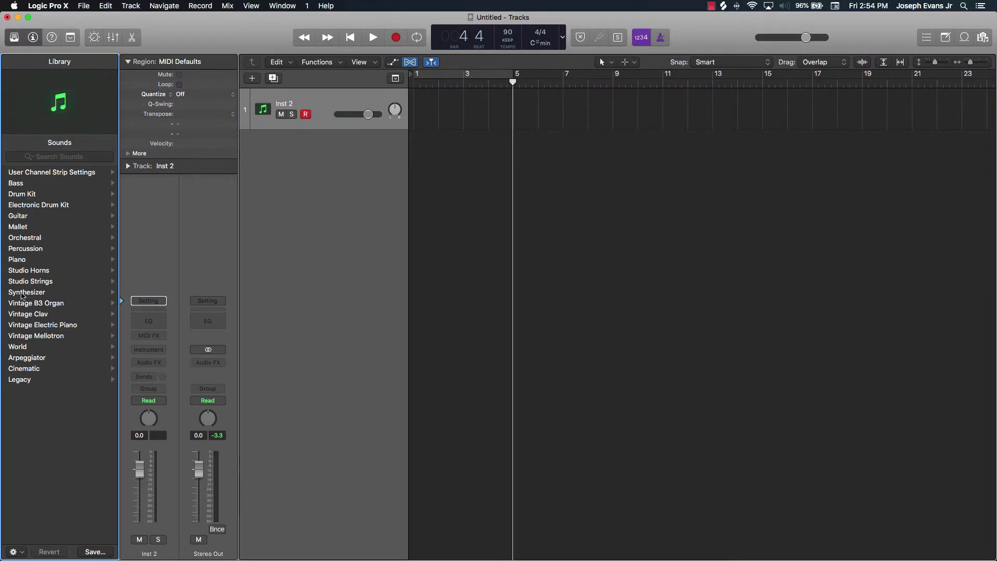
left_click(21, 259)
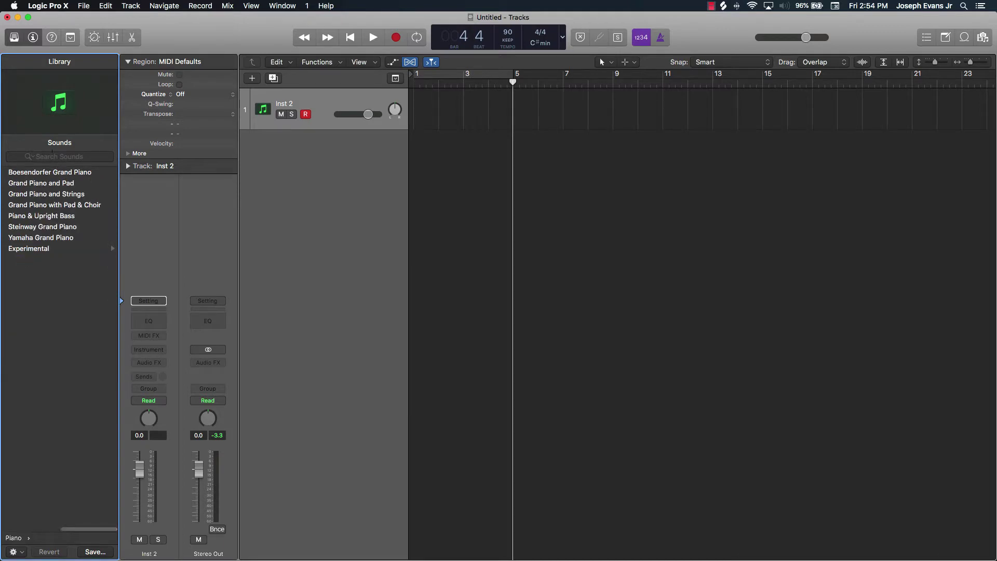
left_click(57, 157)
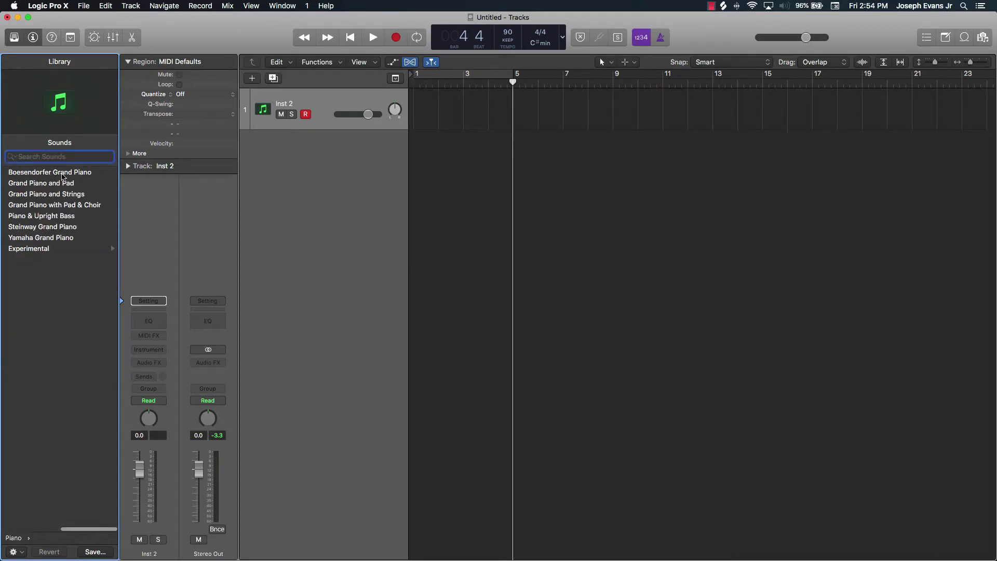
left_click(69, 174)
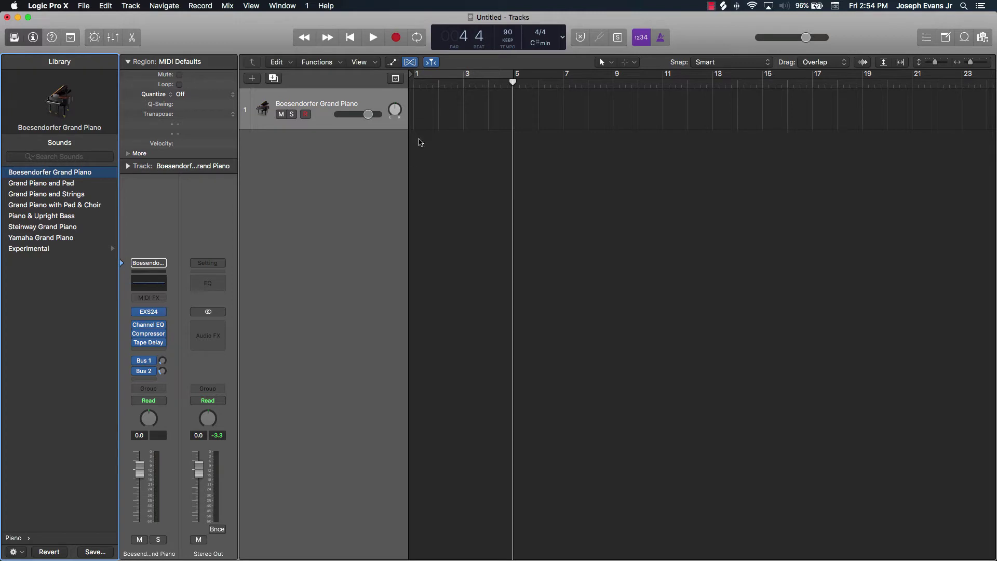
Open the Piano Roll editor beneath the arrangement
left_click(133, 37)
left_click(133, 38)
left_click(134, 40)
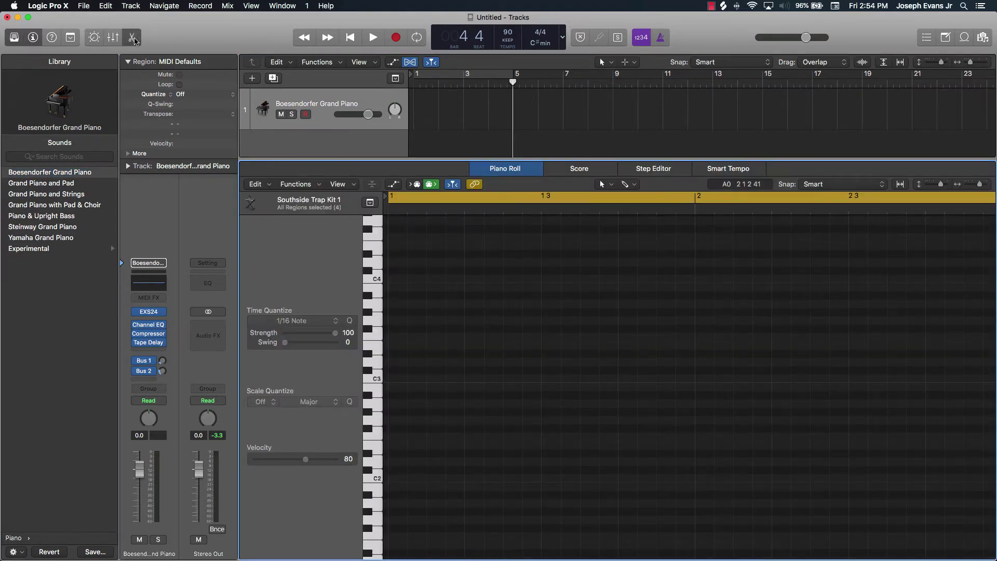
left_click(134, 40)
left_click(134, 40)
left_click(133, 40)
left_click(134, 40)
Scroll the Piano Roll and audition keyboard notes, sweeping down to C1 and back up
scroll(380, 243, "up", 3)
scroll(380, 243, "up", 8)
scroll(380, 242, "down", 10)
scroll(379, 243, "down", 6)
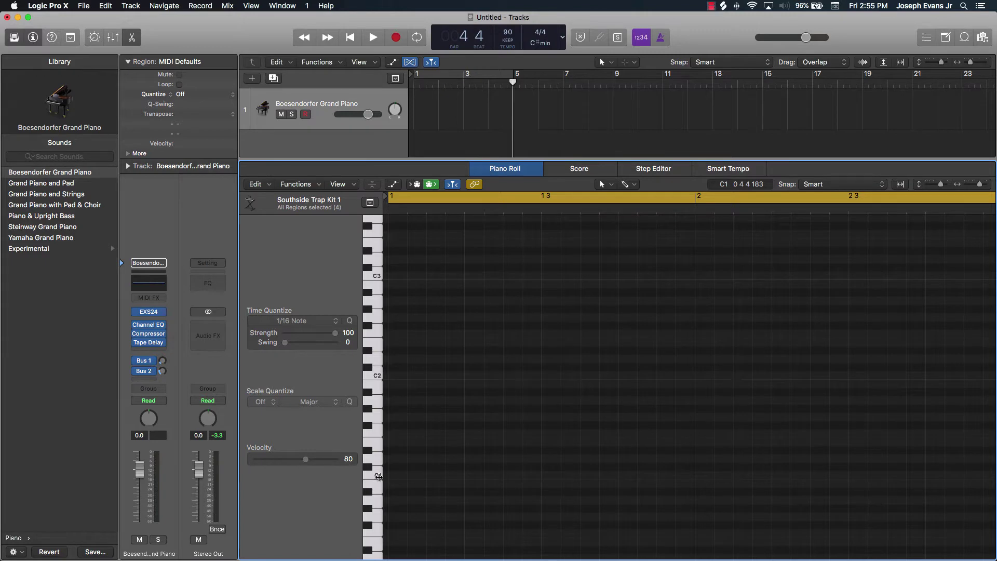
scroll(379, 478, "up", 1)
scroll(379, 478, "up", 3)
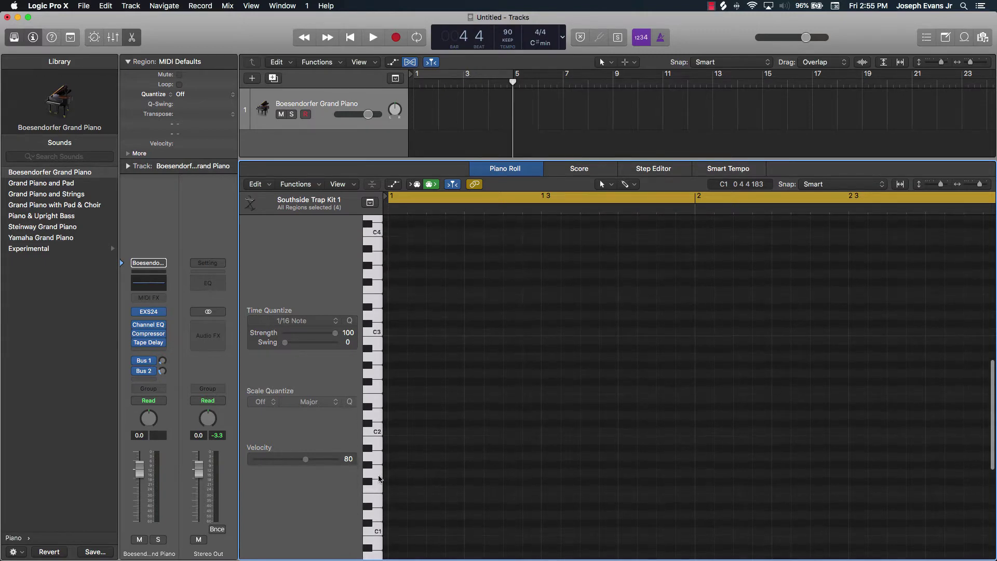
scroll(379, 508, "down", 1)
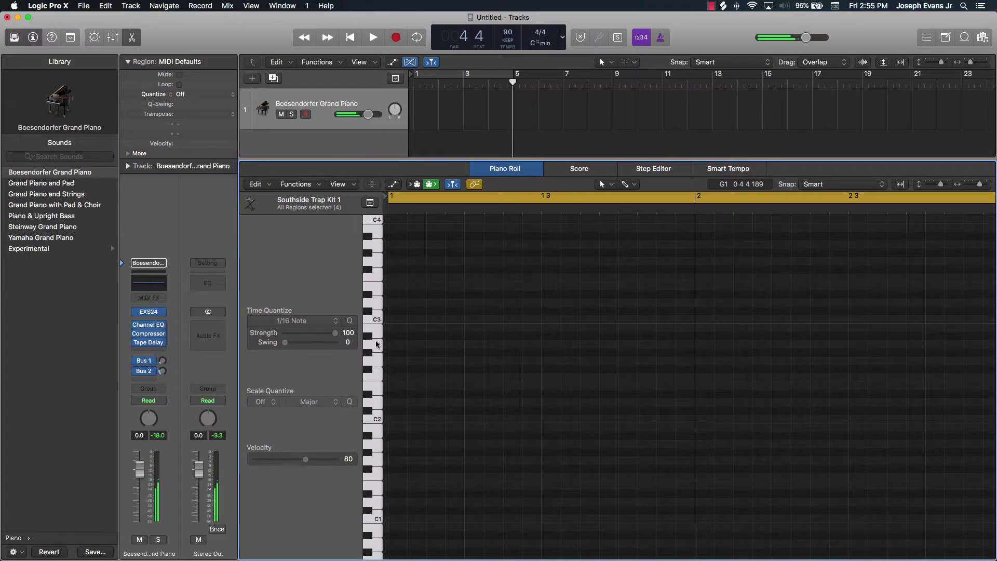
scroll(375, 320, "up", 3)
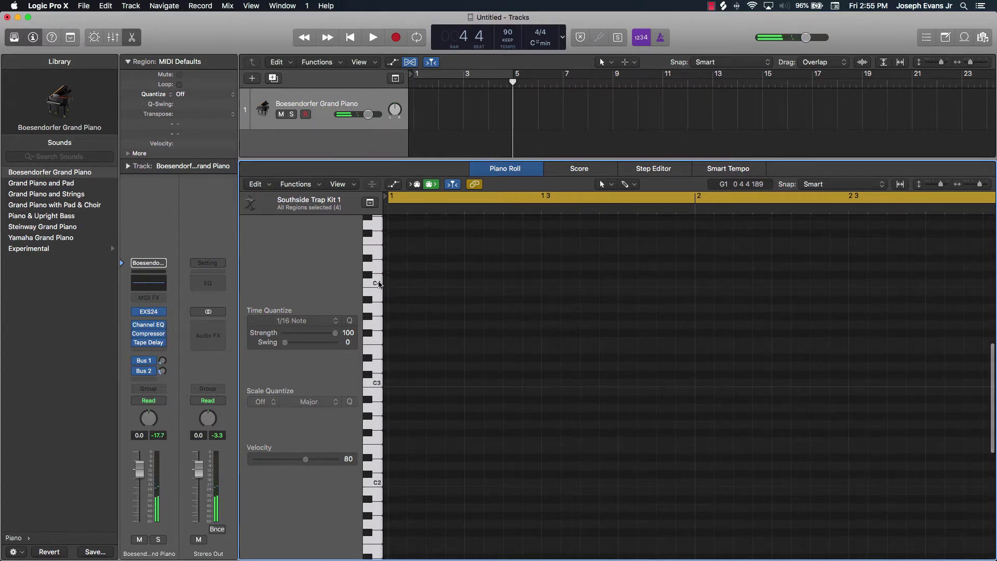
scroll(378, 284, "up", 9)
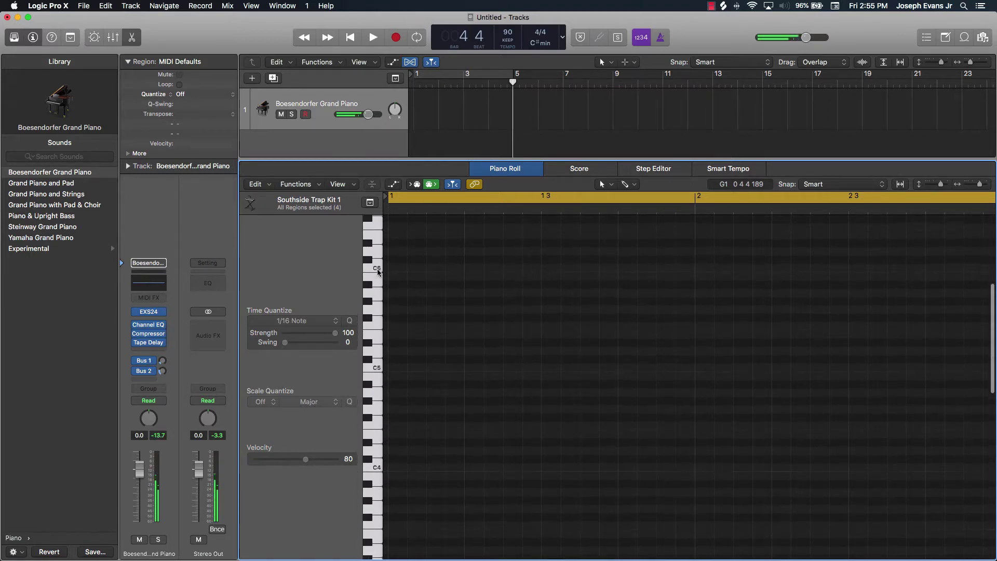
scroll(369, 332, "down", 15)
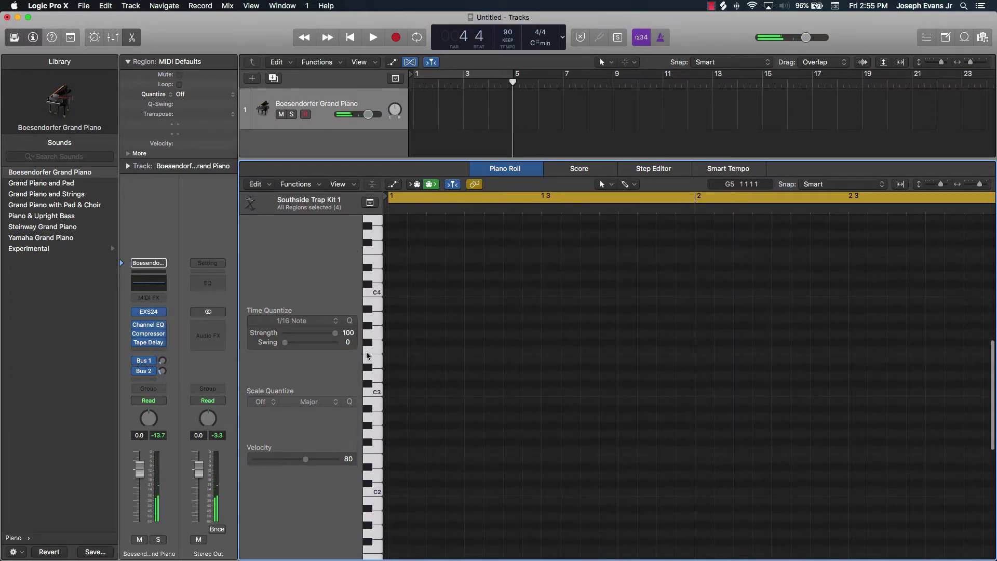
scroll(371, 363, "up", 2)
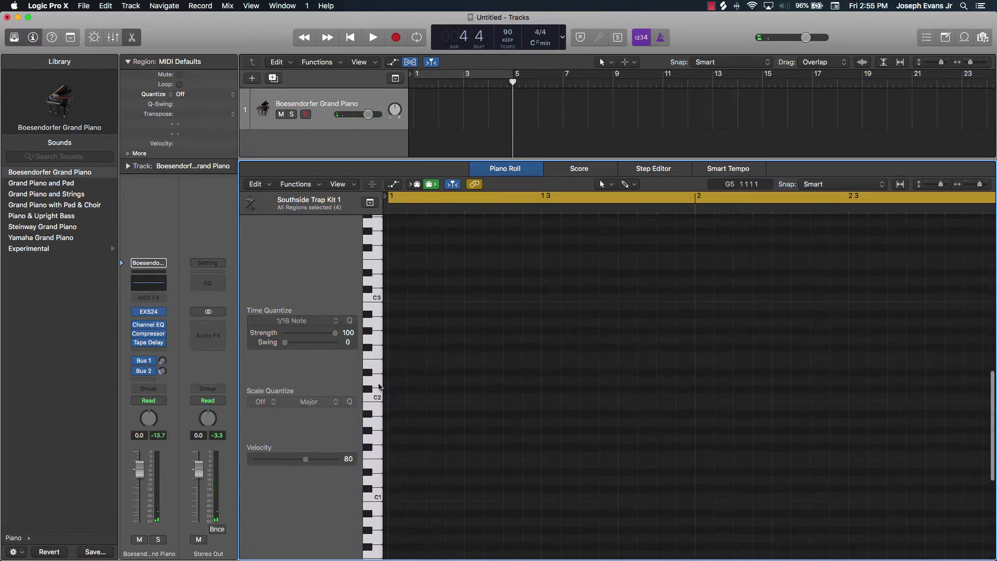
left_click_drag(372, 439, 375, 492)
scroll(376, 389, "up", 10)
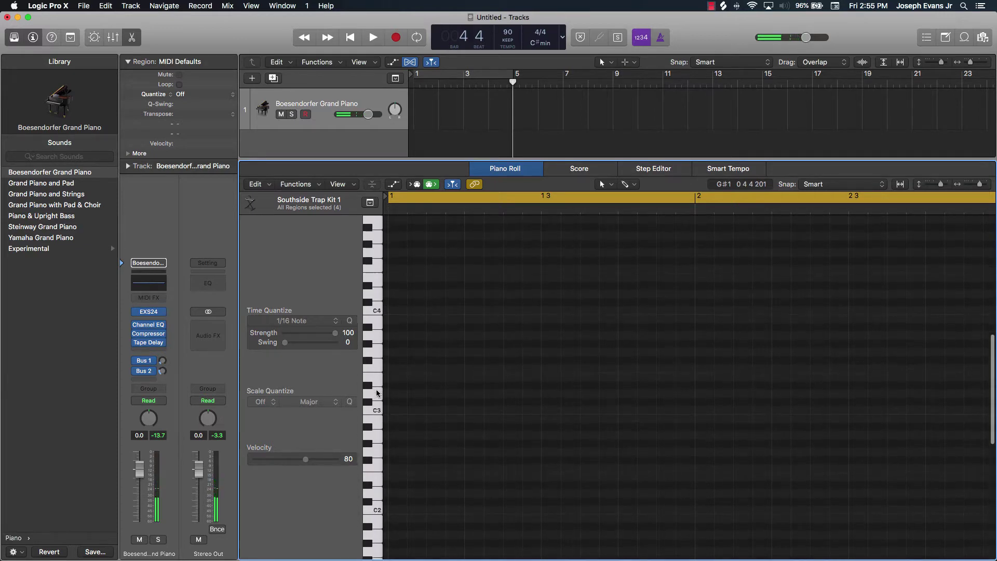
left_click_drag(378, 389, 378, 252)
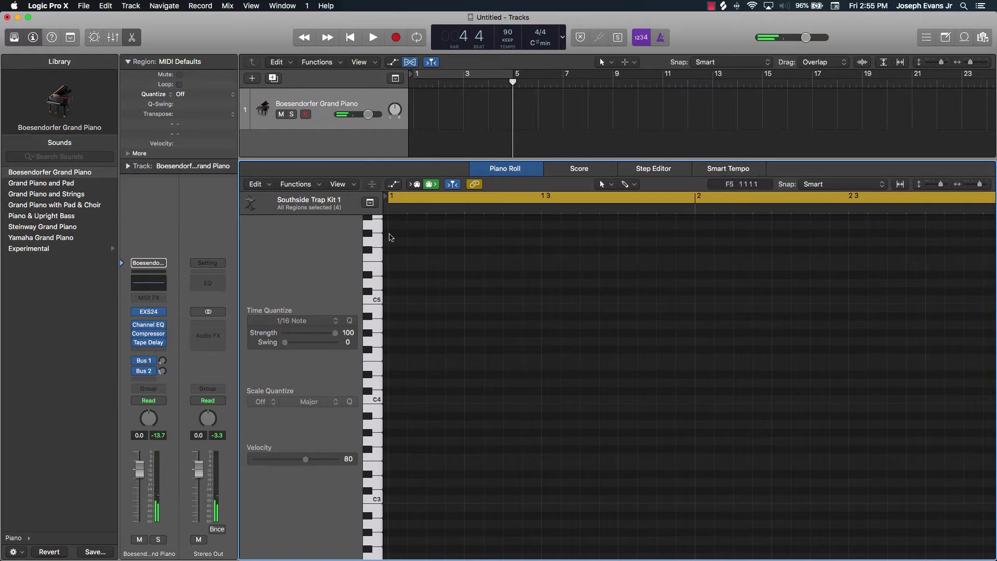
scroll(374, 310, "down", 10)
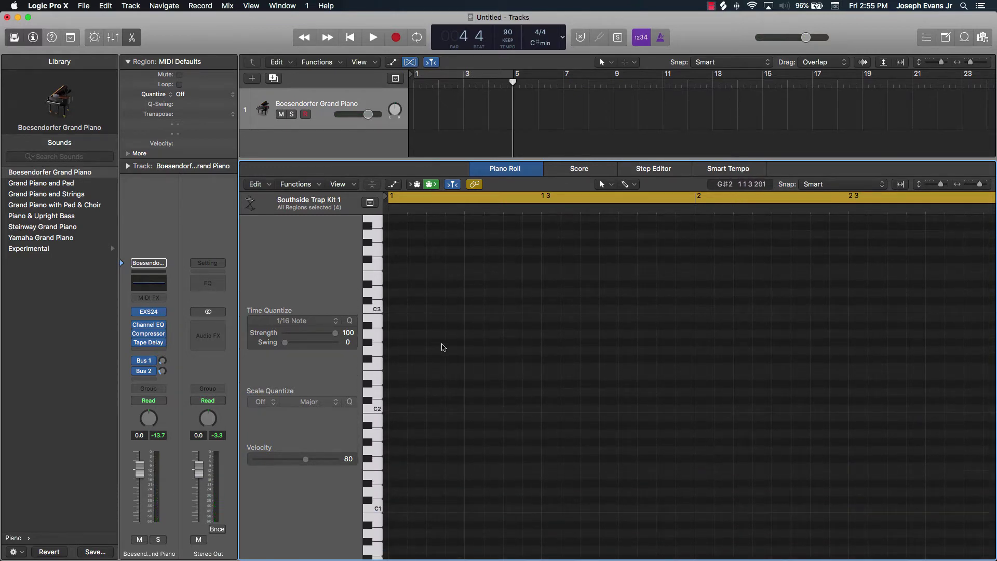
scroll(376, 359, "down", 2)
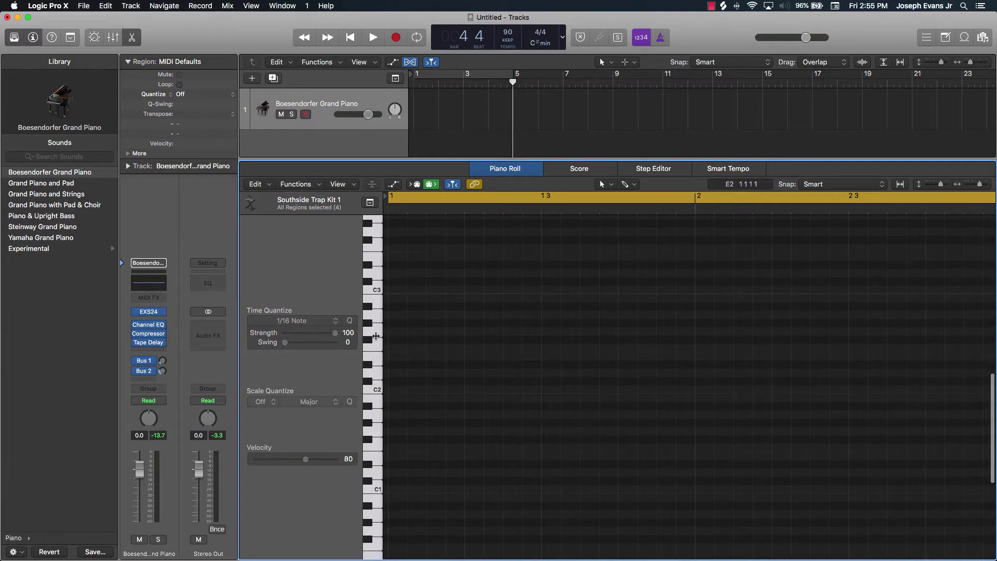
left_click(376, 392)
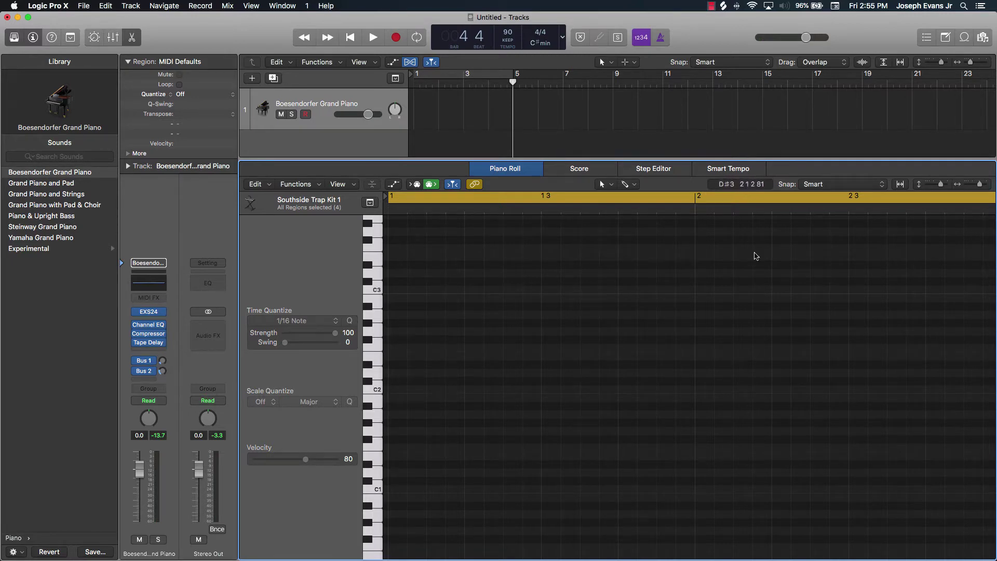
left_click(696, 388, "ctrl+alt")
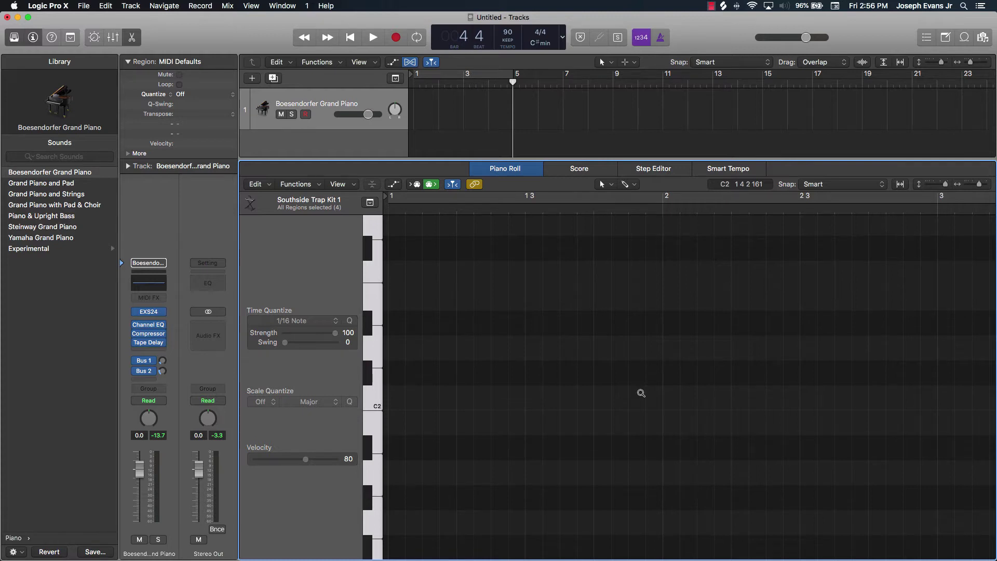
left_click(641, 393, "ctrl+alt")
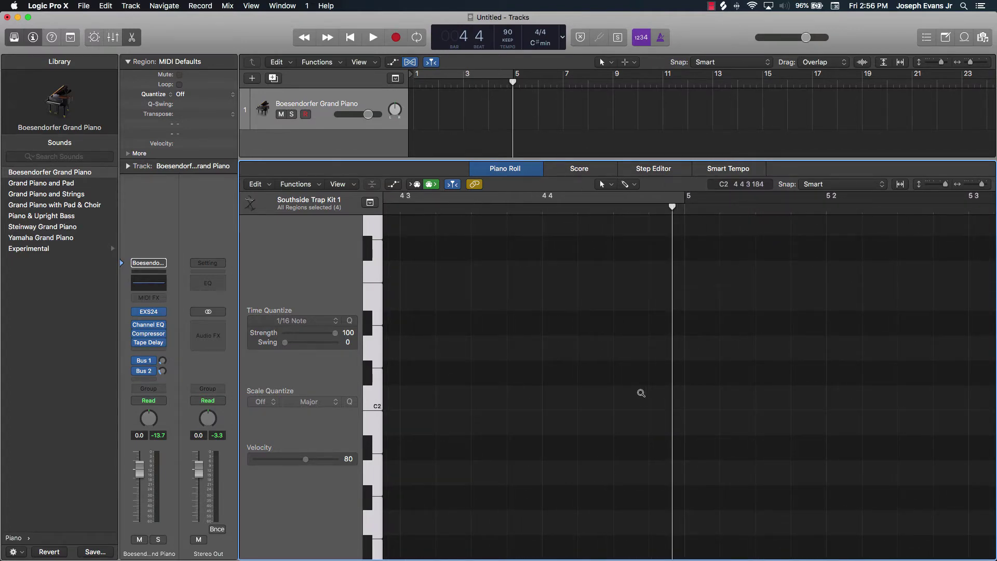
left_click(640, 393, "ctrl+alt")
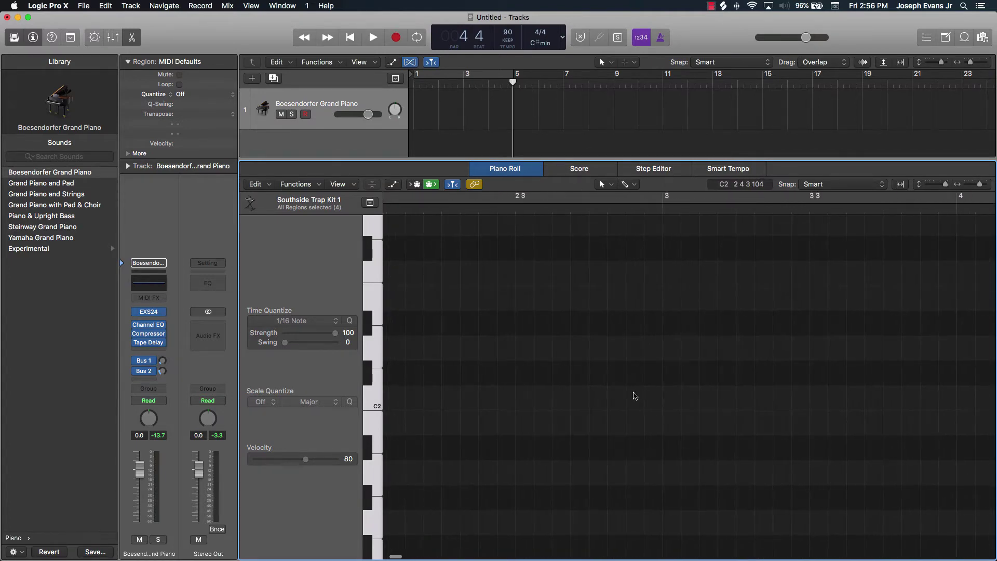
scroll(378, 402, "left", 5)
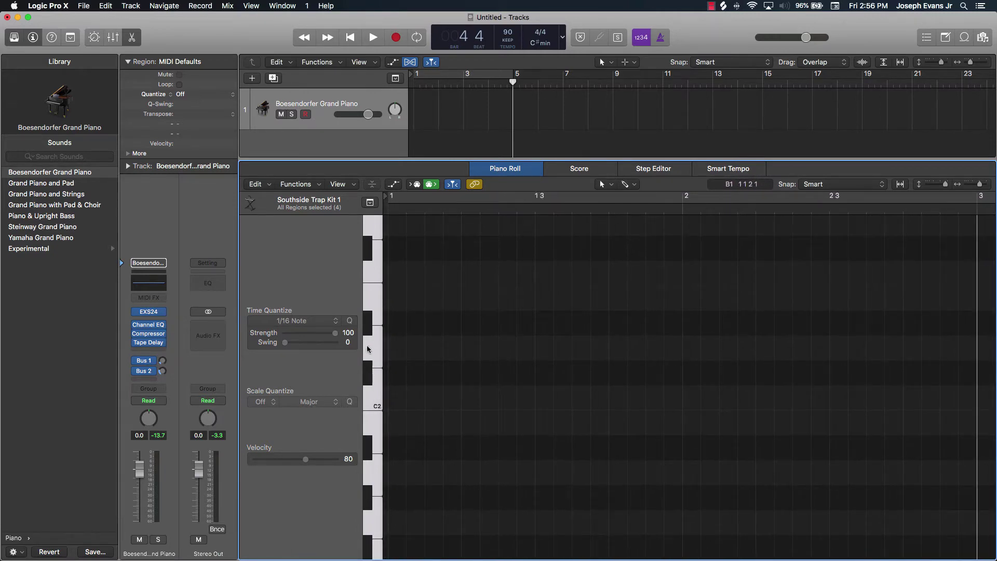
scroll(375, 260, "up", 4)
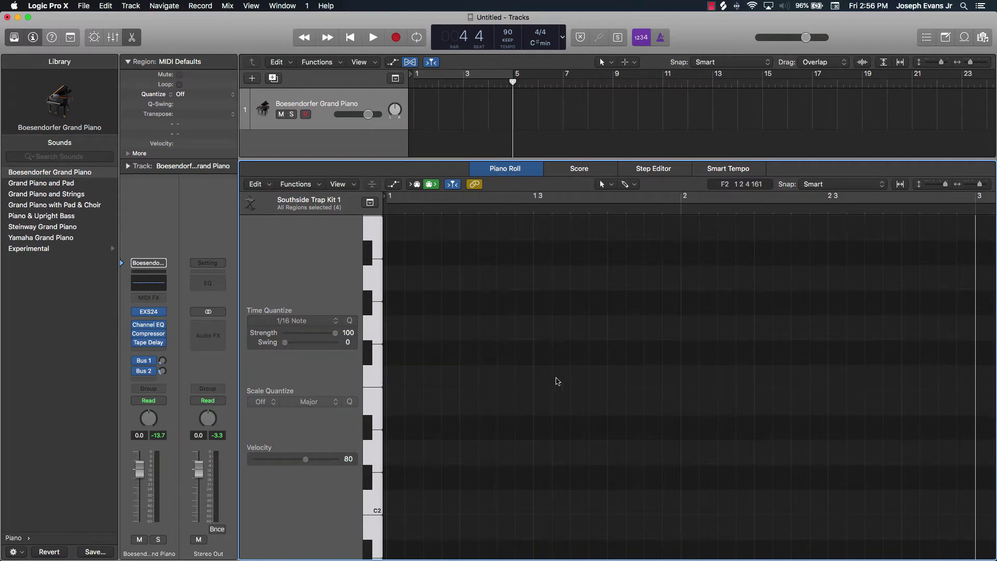
scroll(376, 399, "down", 4)
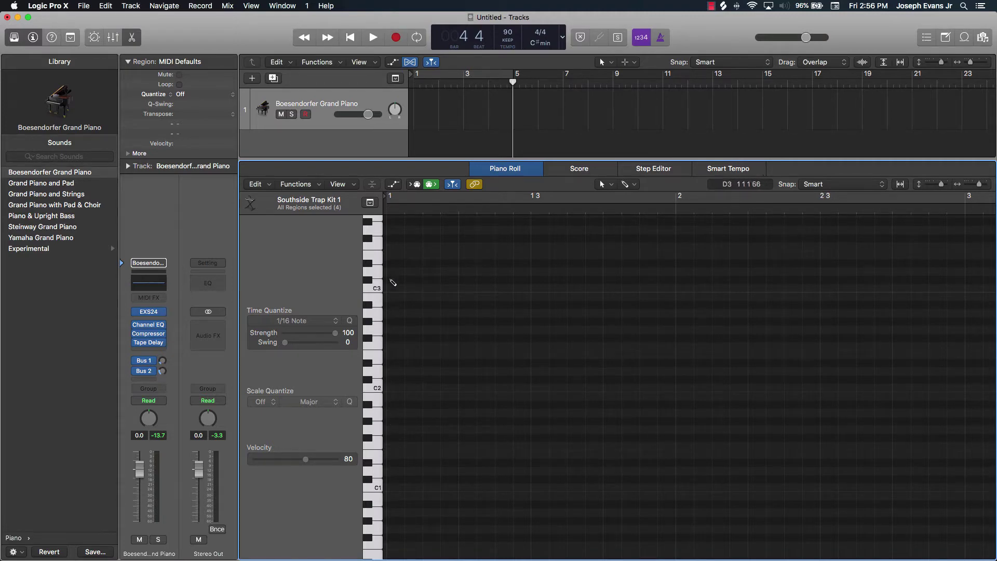
Pencil a short C2 note at bar 1, creating a one-bar MIDI region
left_click(396, 389, "super")
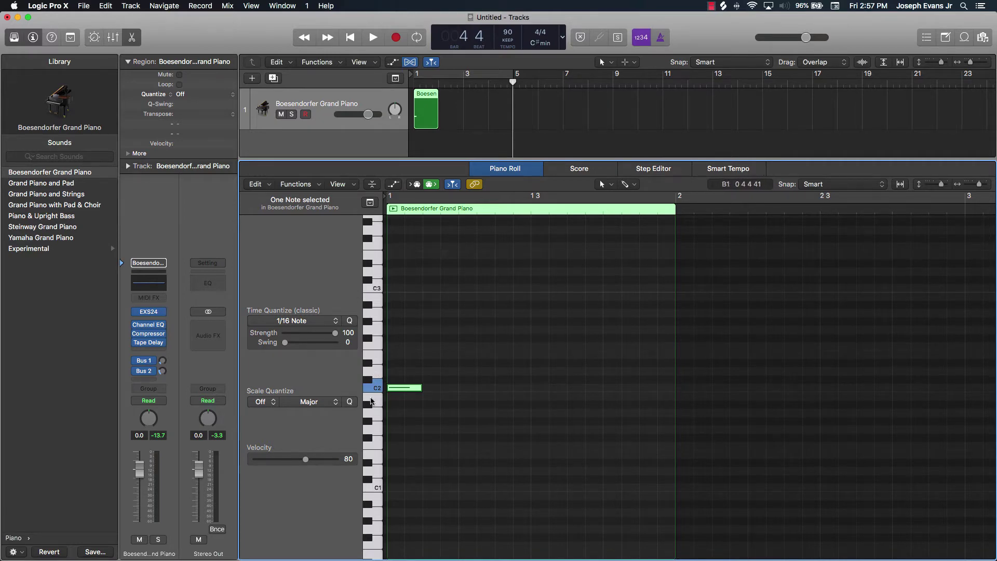
scroll(377, 353, "up", 1)
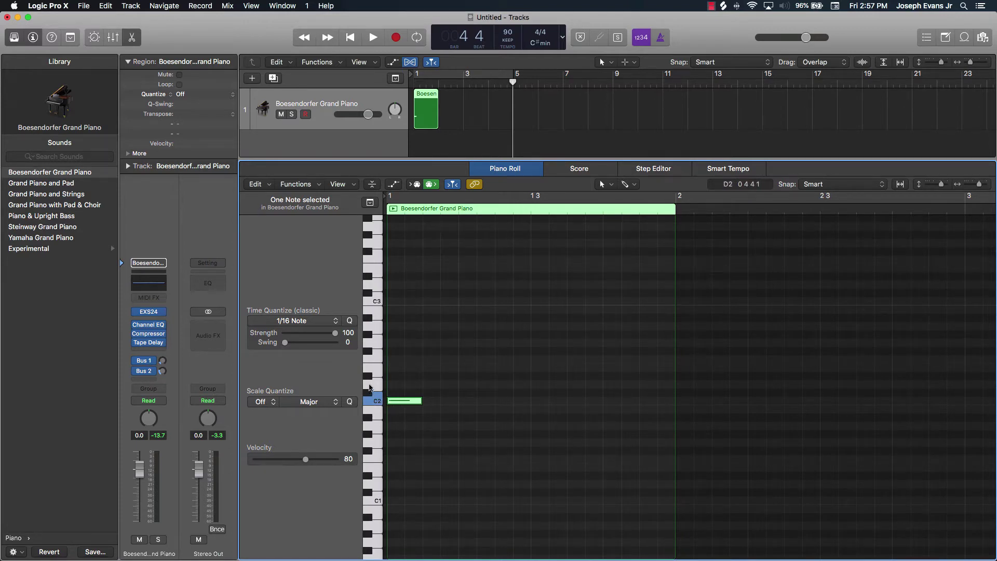
Add trial E2 and F2 notes beside C2 at bar 1 and play them back
left_click(393, 371)
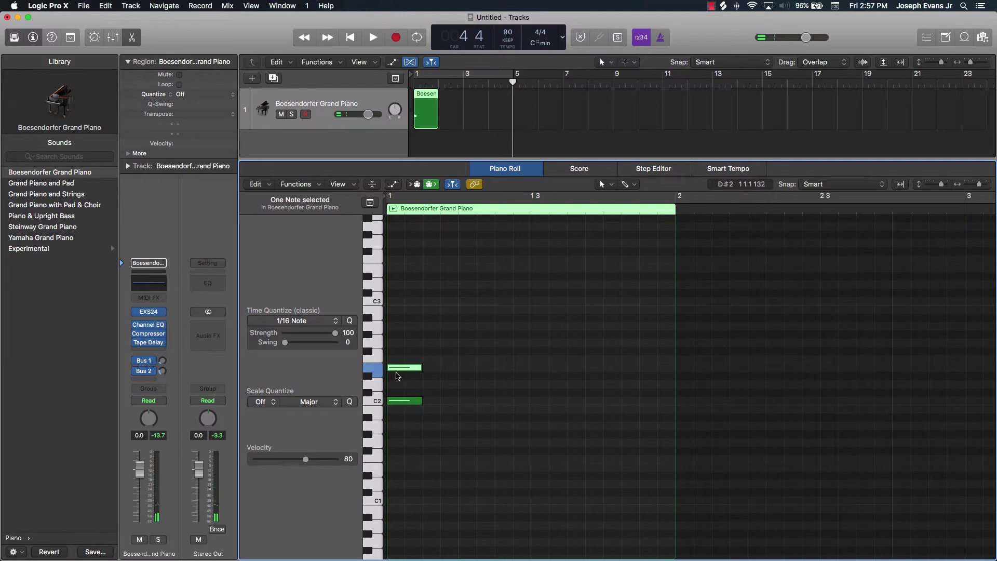
mouse_move(395, 371)
left_click(397, 343, "super")
left_click_drag(436, 338, 399, 422)
left_click(444, 402)
key("Return")
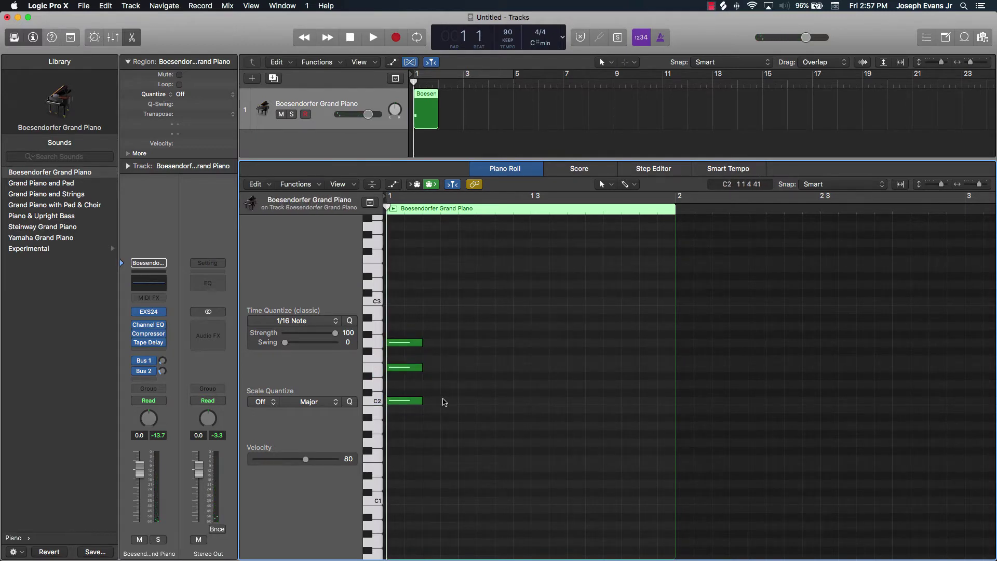
key("space")
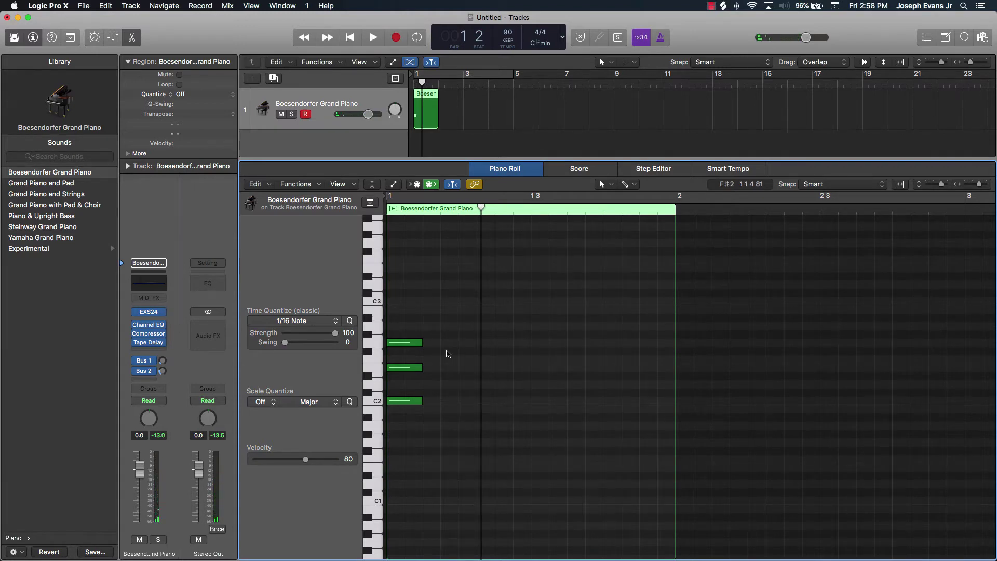
Delete the three trial notes and pencil a fresh C2 note at bar 1
left_click_drag(429, 319, 391, 462)
key("Delete")
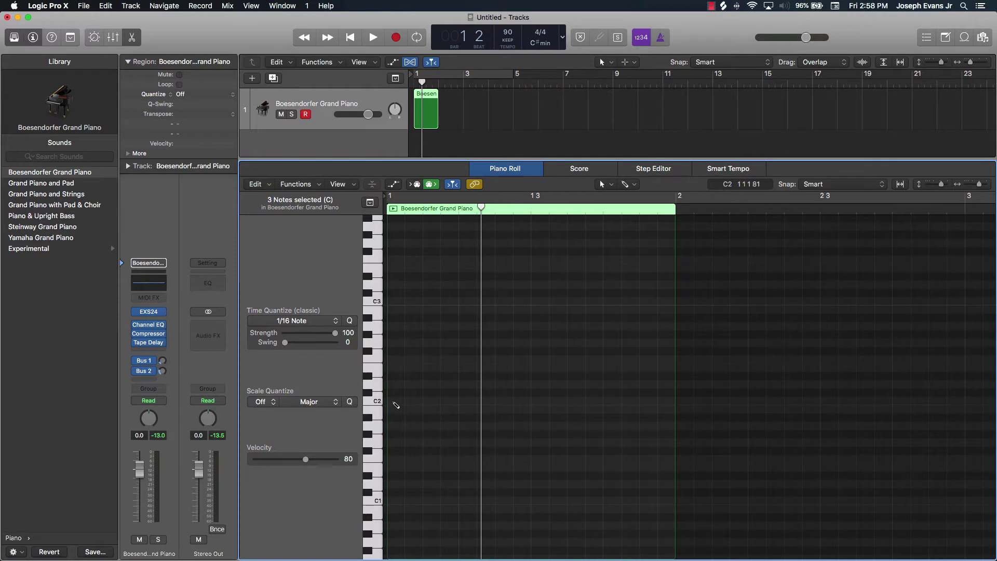
left_click(393, 402)
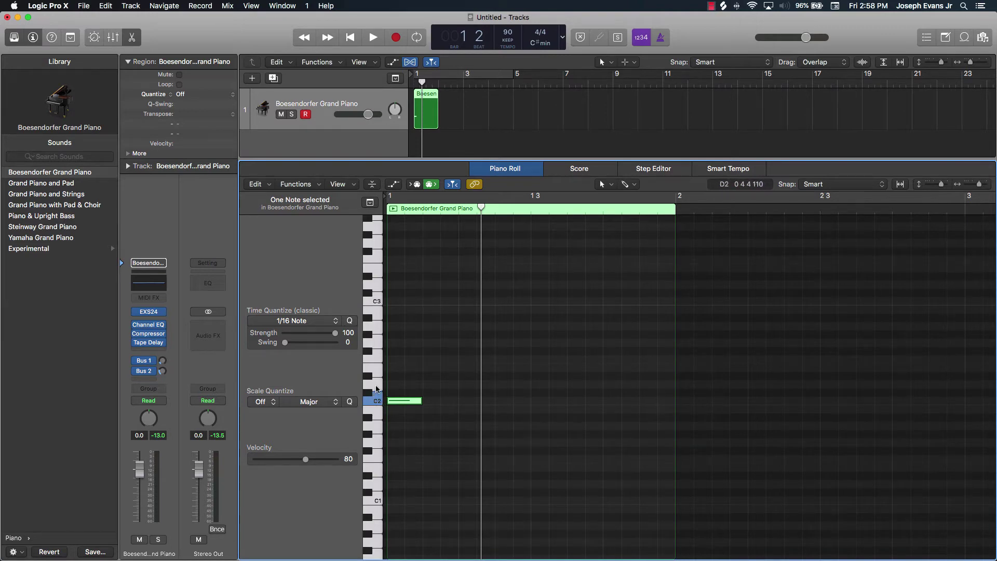
Add D#2 and G2 above C2 for a C minor chord, play it, and select it
left_click(394, 377, "super")
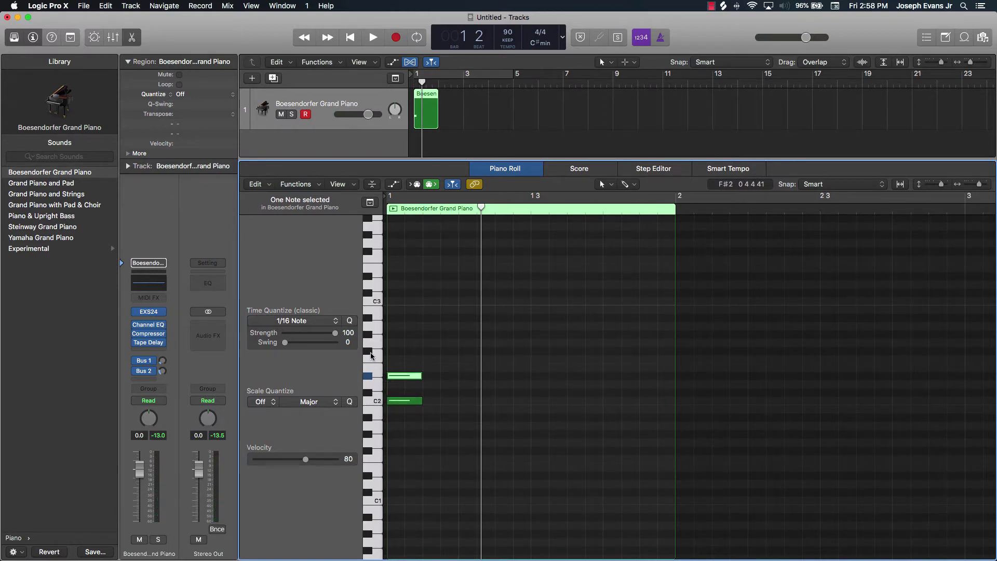
left_click(388, 343, "super")
left_click(464, 363)
key("space")
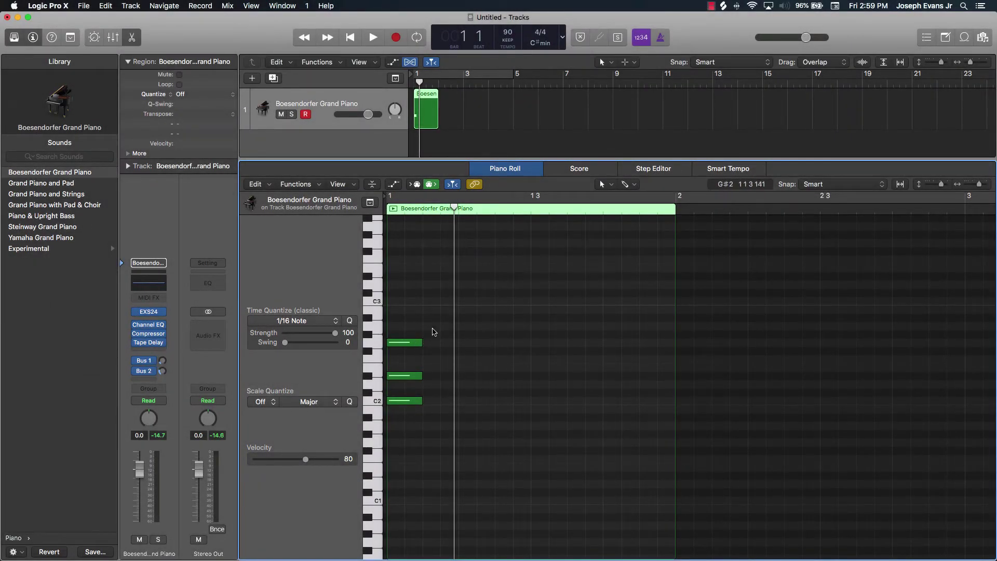
left_click_drag(437, 321, 410, 441)
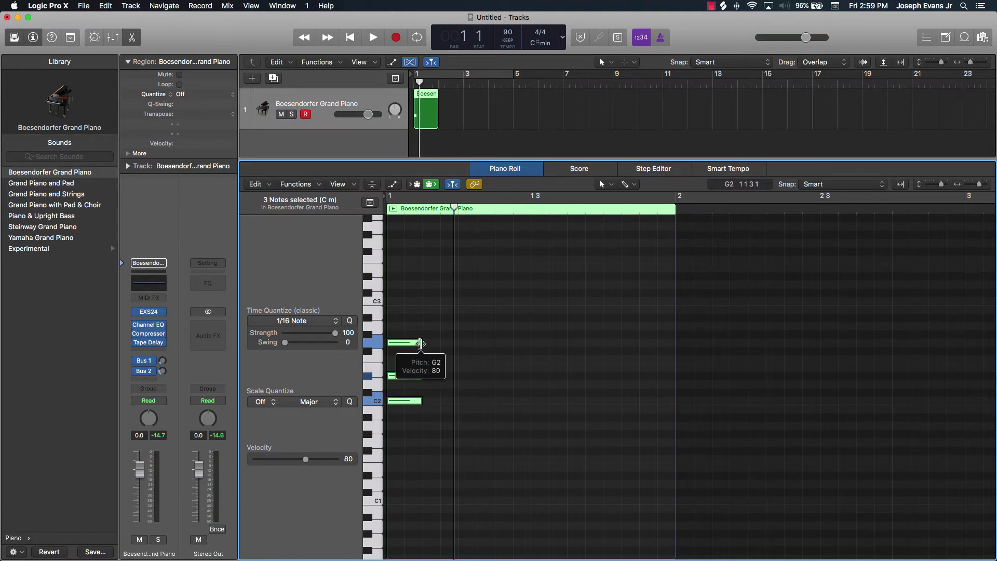
Lengthen the C2, D#2, G2 chord to end at bar 2, play it, and reselect it
left_click_drag(421, 343, 675, 351)
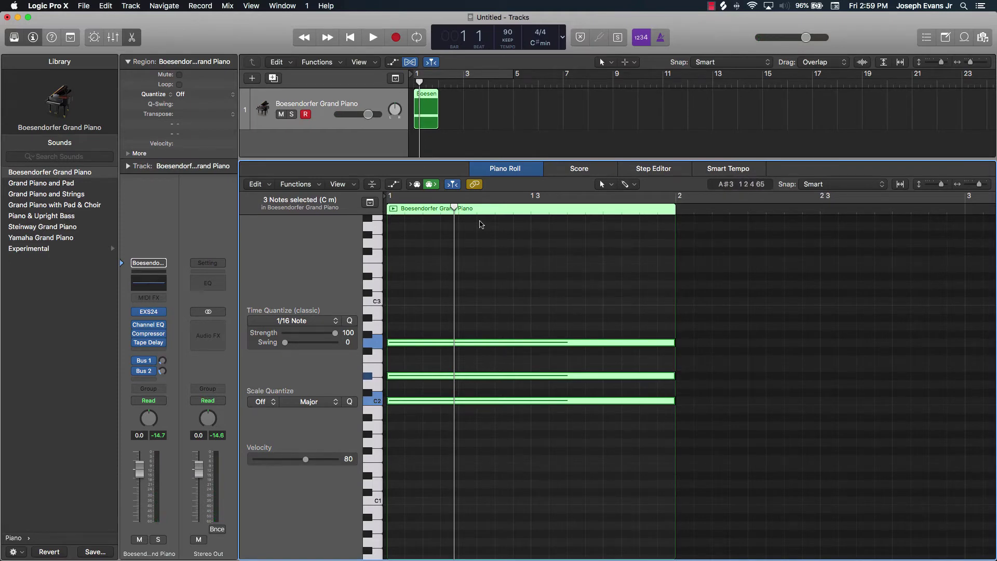
left_click(652, 248)
key("Return")
key("space")
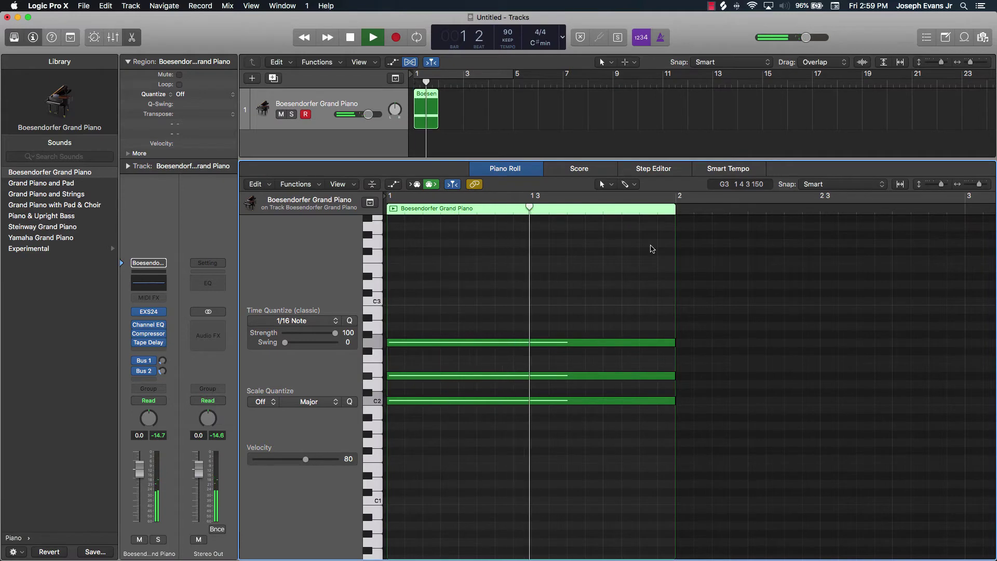
key("space")
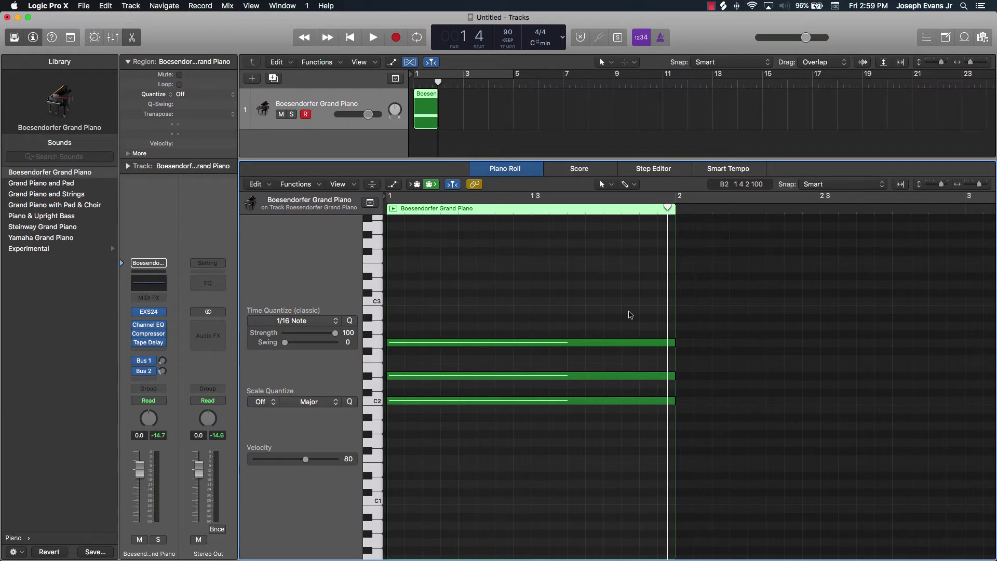
left_click_drag(630, 315, 667, 410)
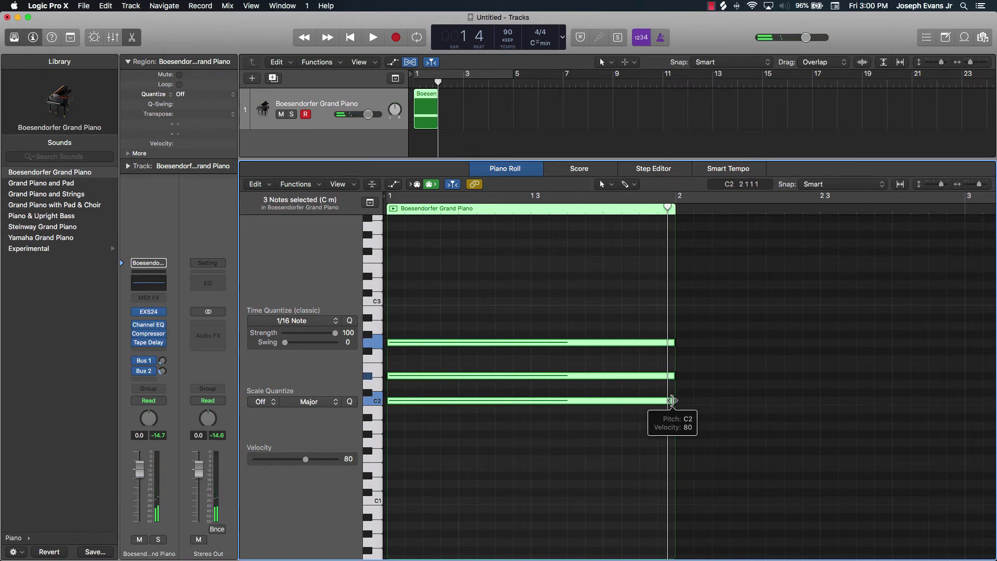
Shorten the C minor chord to a brief hit and place the playhead at beat 2
left_click_drag(671, 400, 418, 394)
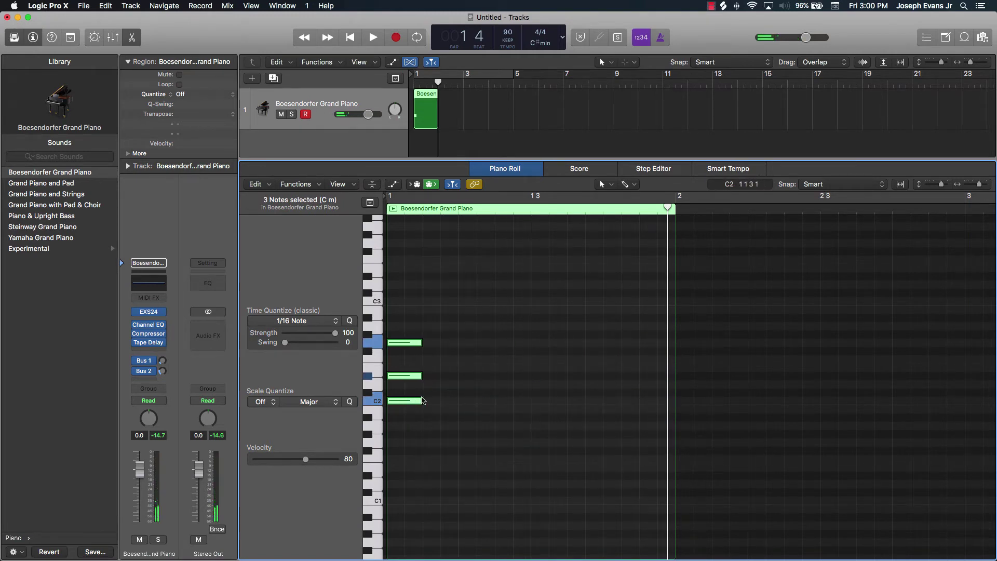
left_click_drag(442, 331, 407, 429)
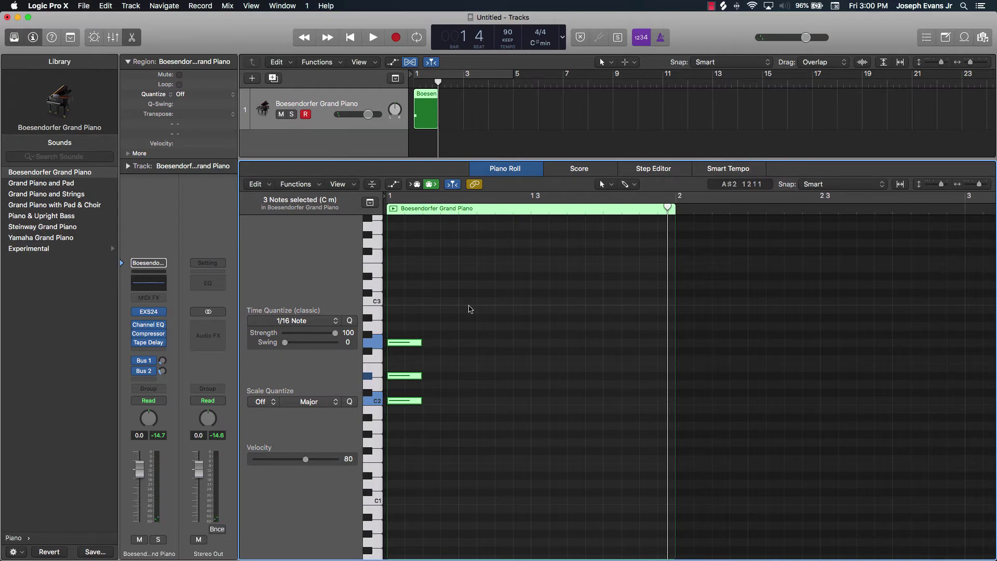
left_click_drag(668, 208, 458, 225)
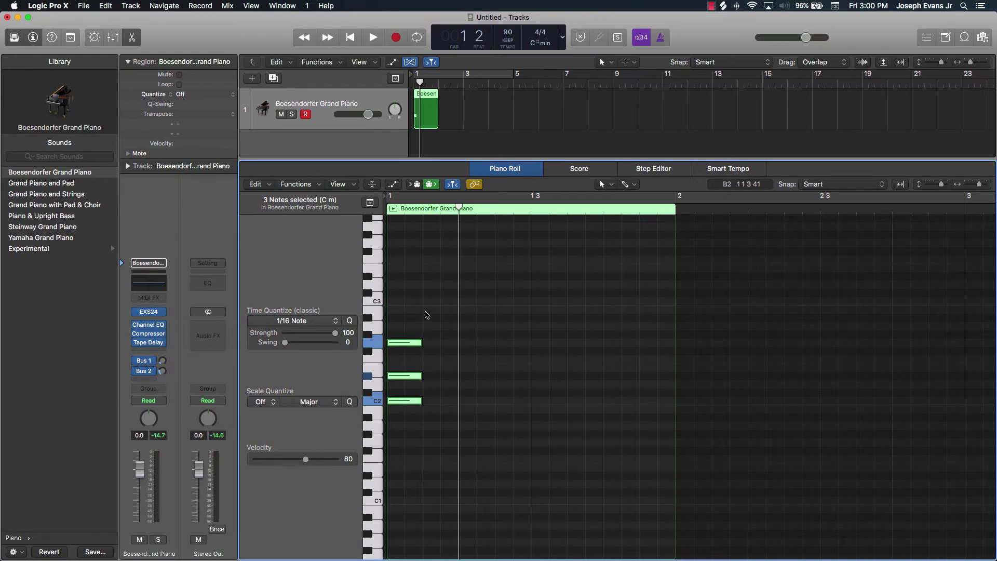
left_click_drag(425, 324, 413, 410)
Paste the chord at beats 2, 3 and 4 of bar 1 and play the four chords
key("super+v")
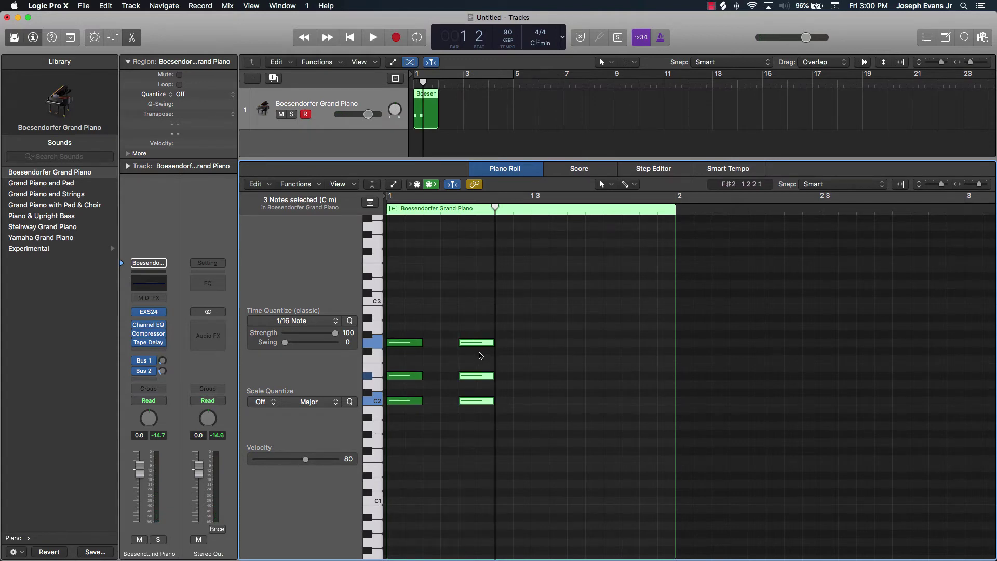
left_click(530, 209)
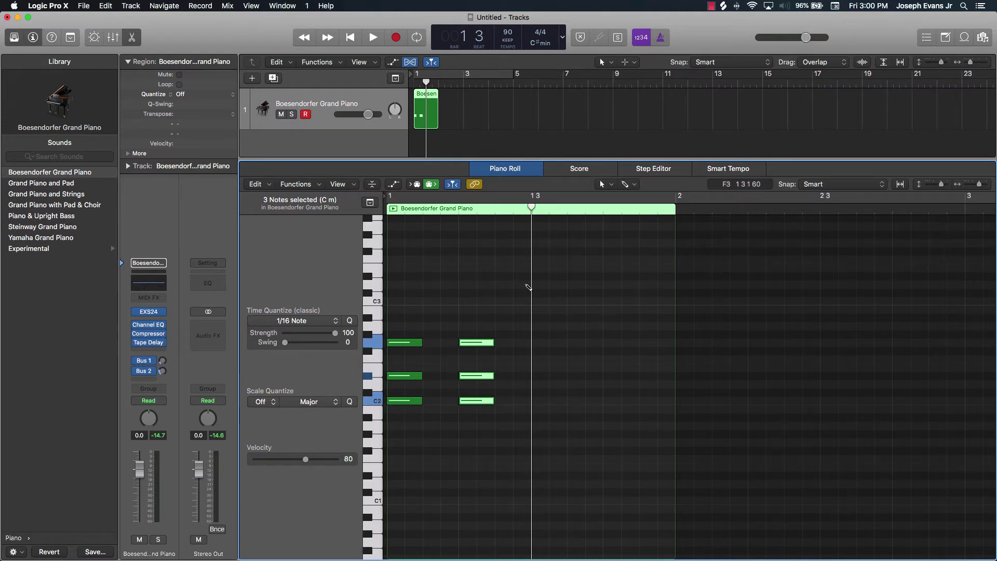
key("super+v")
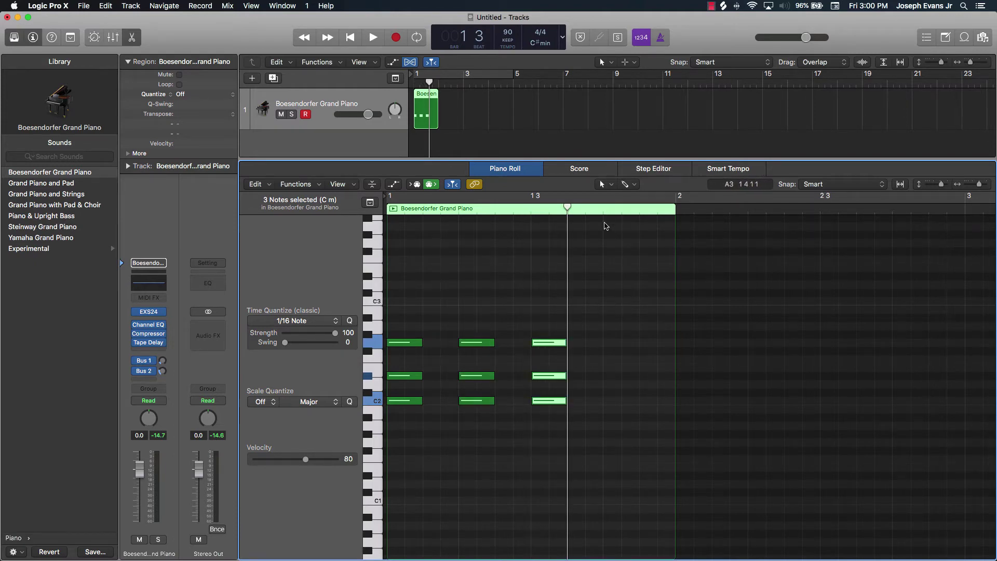
left_click(605, 210)
key("super+v")
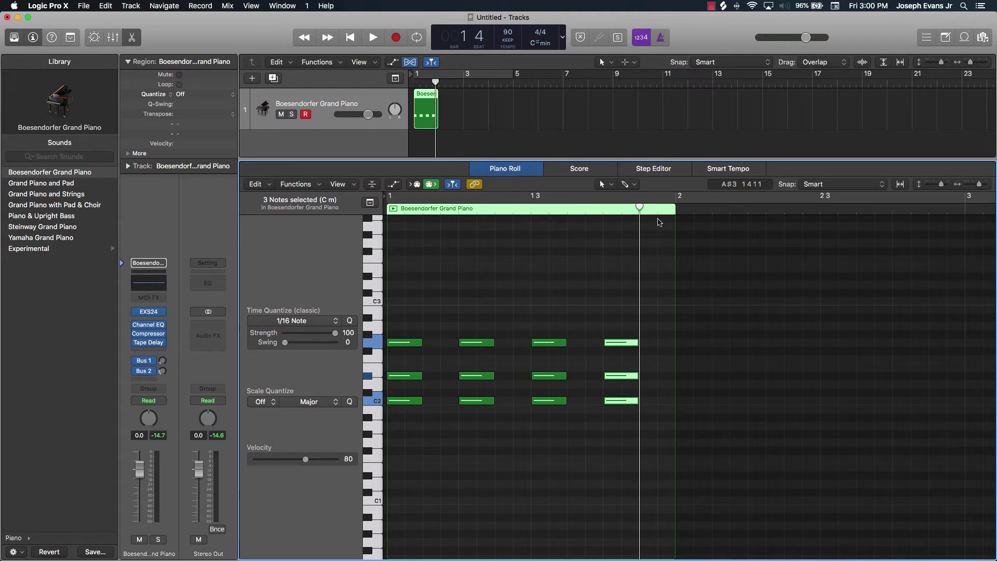
left_click(585, 258)
key("Return")
key("space")
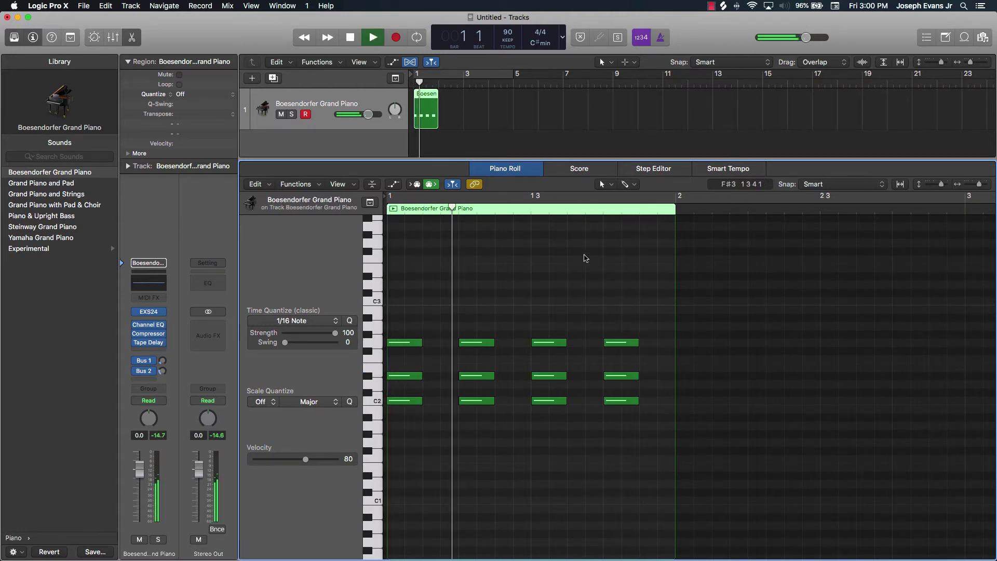
key("space")
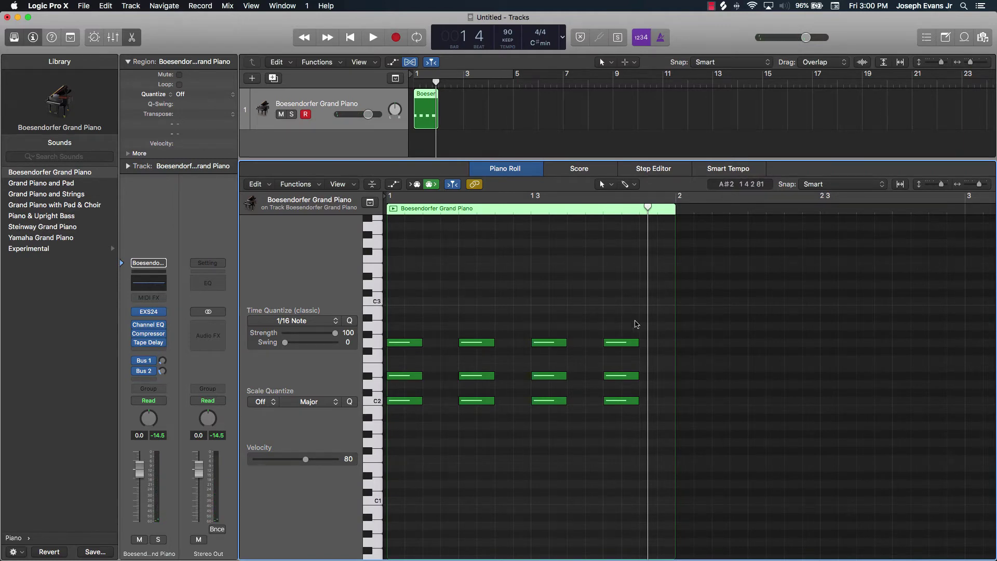
Shorten all twelve notes and copy the chords one eighth note later, then play
left_click_drag(666, 332, 387, 407)
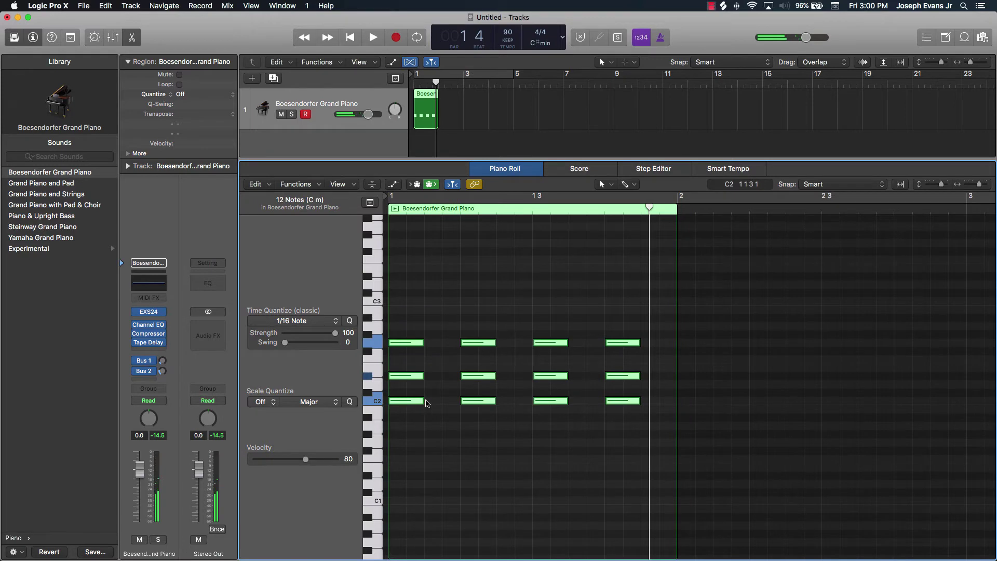
left_click_drag(421, 400, 405, 401)
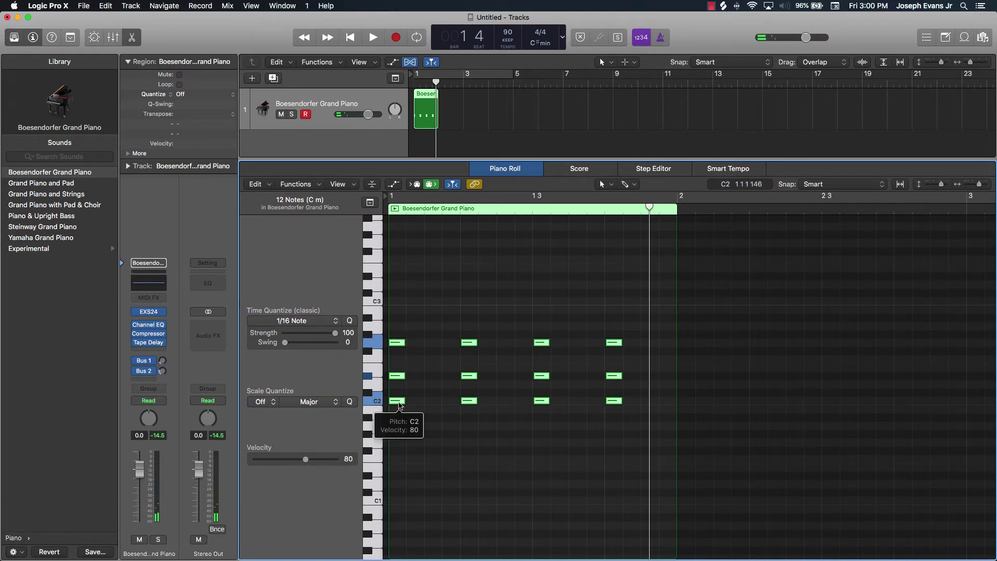
left_click_drag(399, 404, 435, 405)
left_click(446, 423)
key("space")
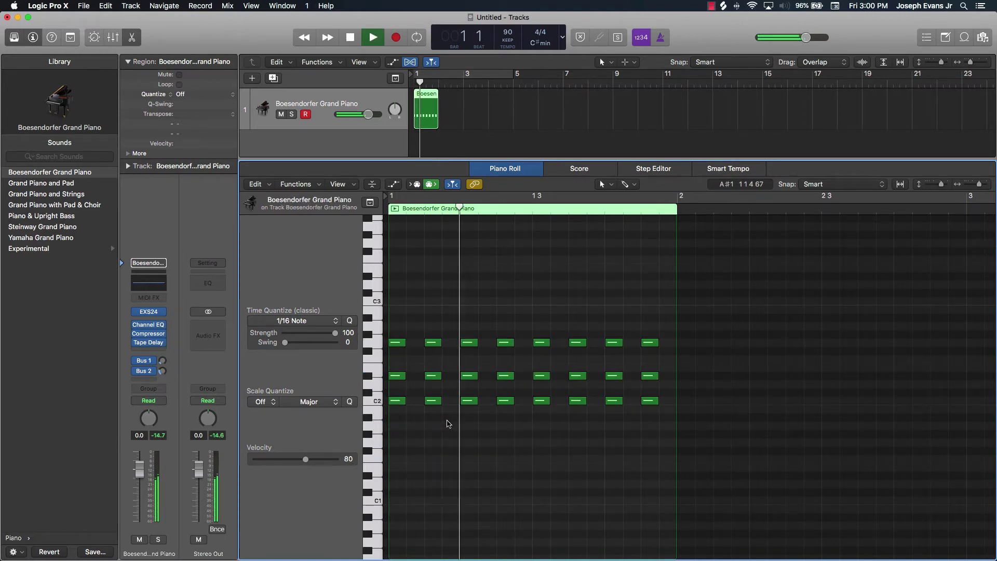
key("space")
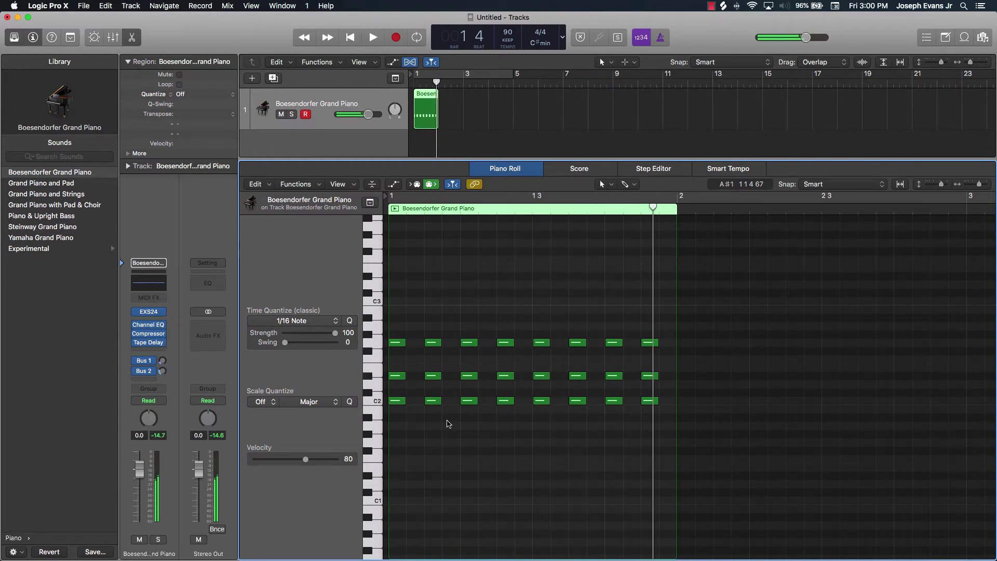
Select all 24 notes, play the eight chords, then select every chord except the first
left_click_drag(662, 331, 394, 400)
key("space")
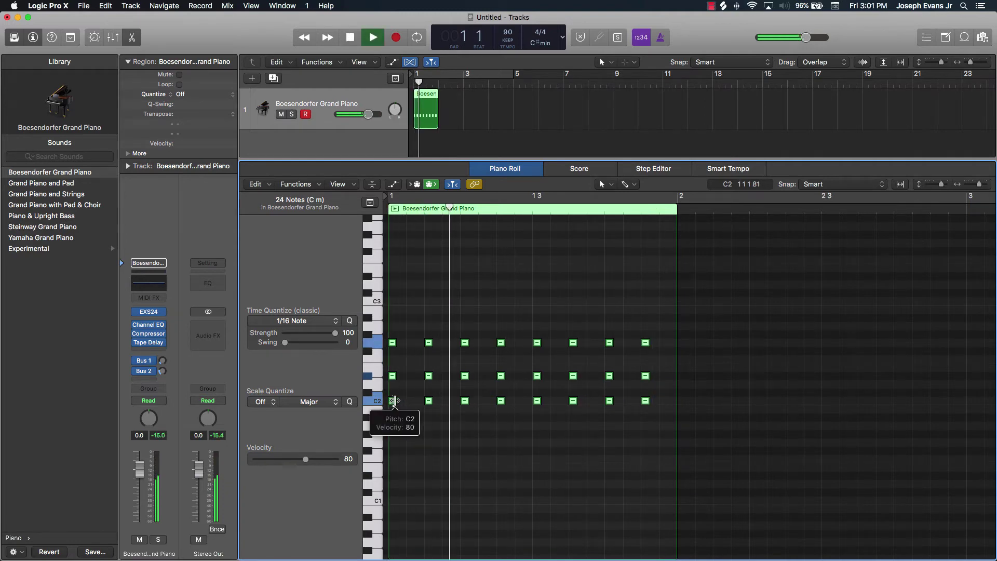
key("space")
left_click(579, 260)
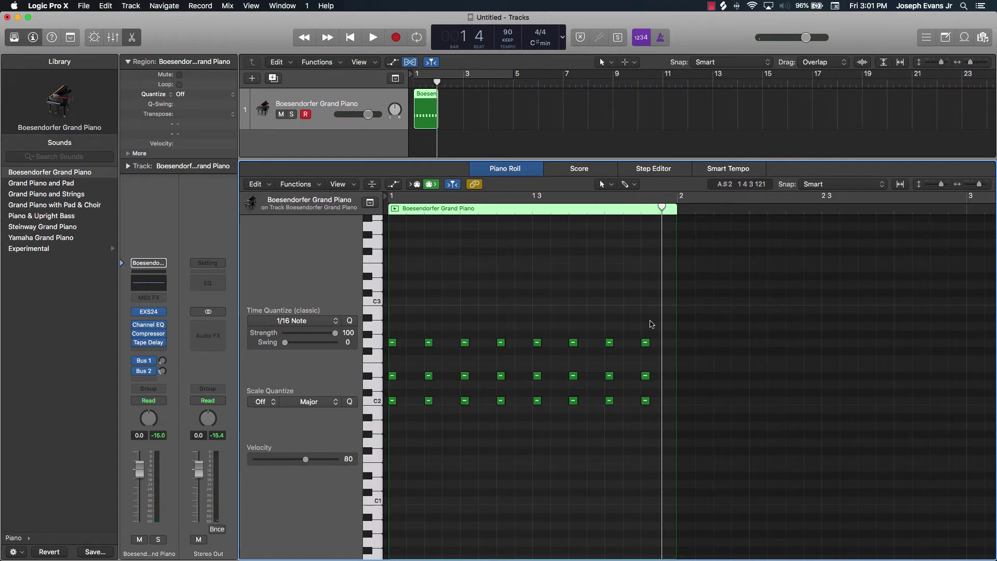
left_click_drag(418, 326, 678, 457)
Delete all chords except the first and play from the start
key("Delete")
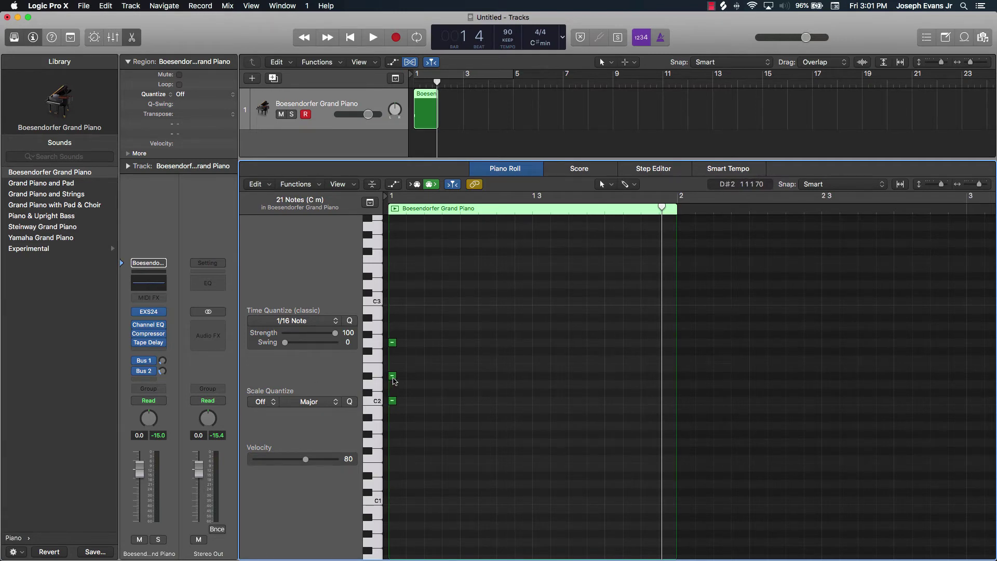
mouse_move(392, 405)
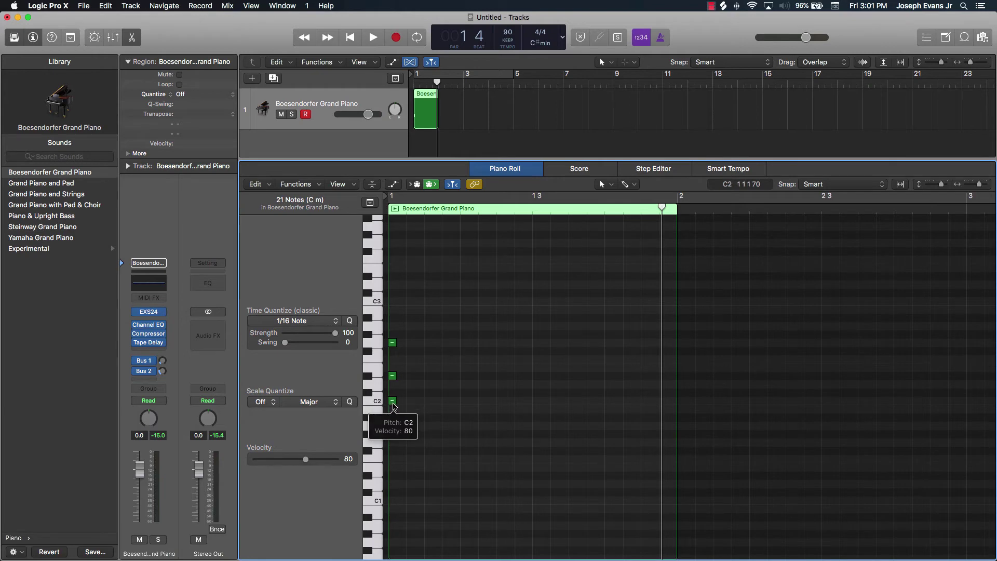
key("Return")
key("space")
key("space")
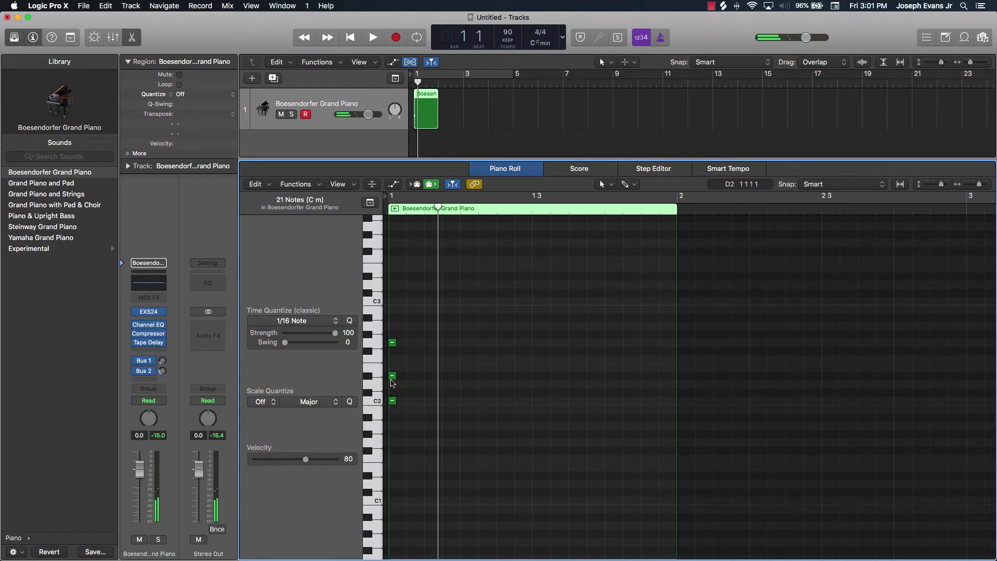
Move D#2 and G2 progressively later than C2 to form a rising arpeggio, then play it
left_click(394, 376)
left_click_drag(394, 375, 430, 346)
mouse_move(393, 346)
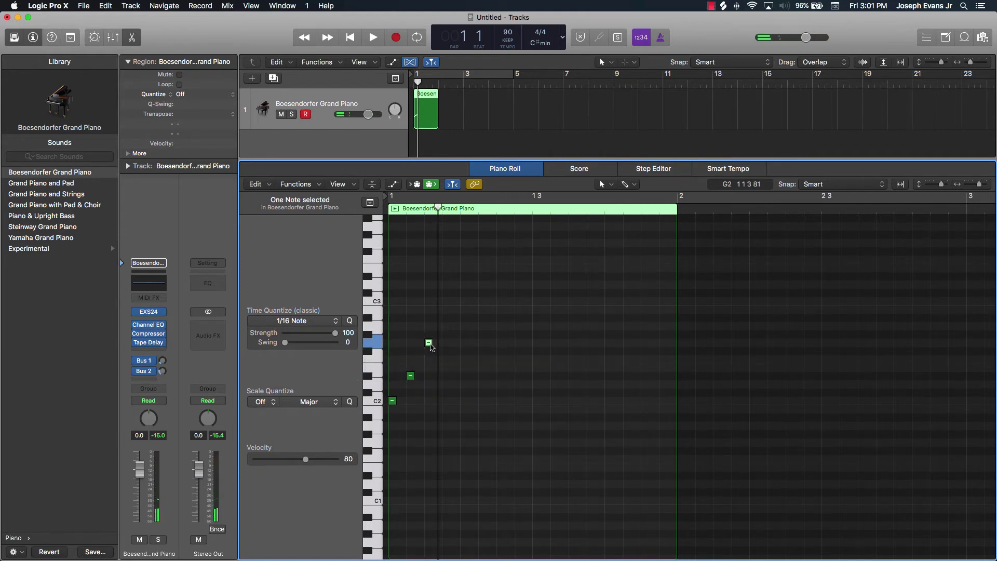
key("space")
key("space")
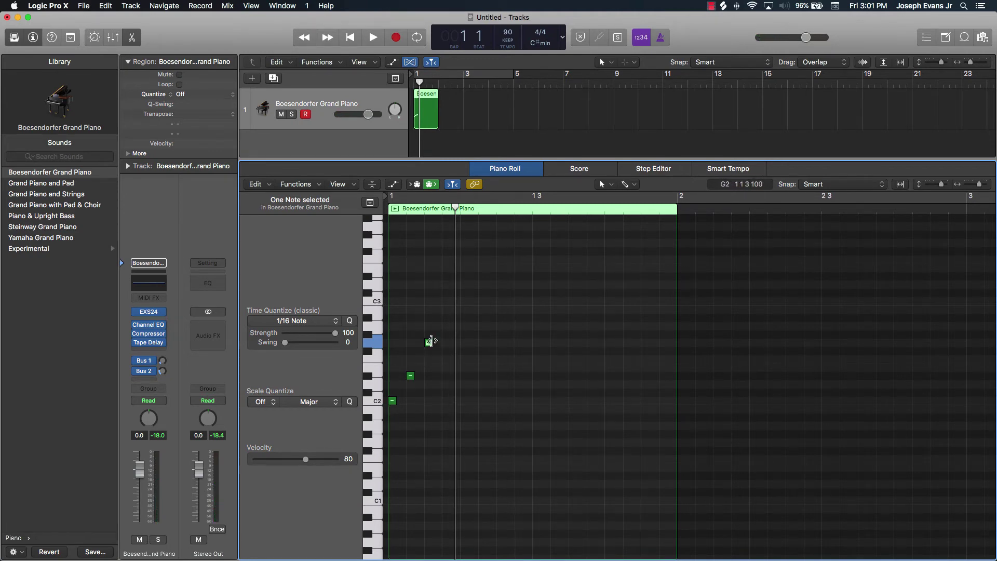
Pencil C2, D#2, G2, D#2, C2, C2, D#2, G2 notes to continue the arpeggio through bar 1
left_click(437, 398)
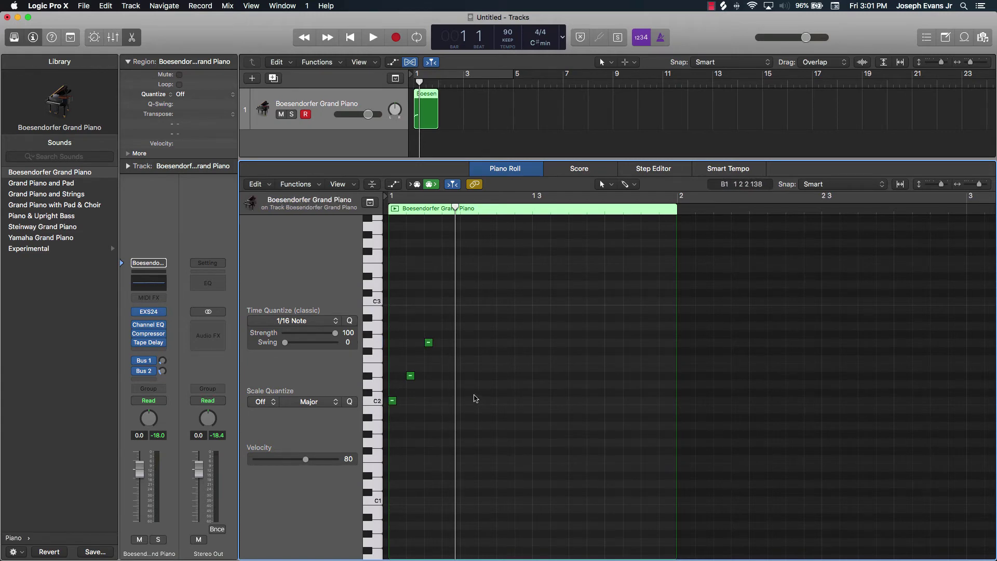
left_click(464, 400, "super")
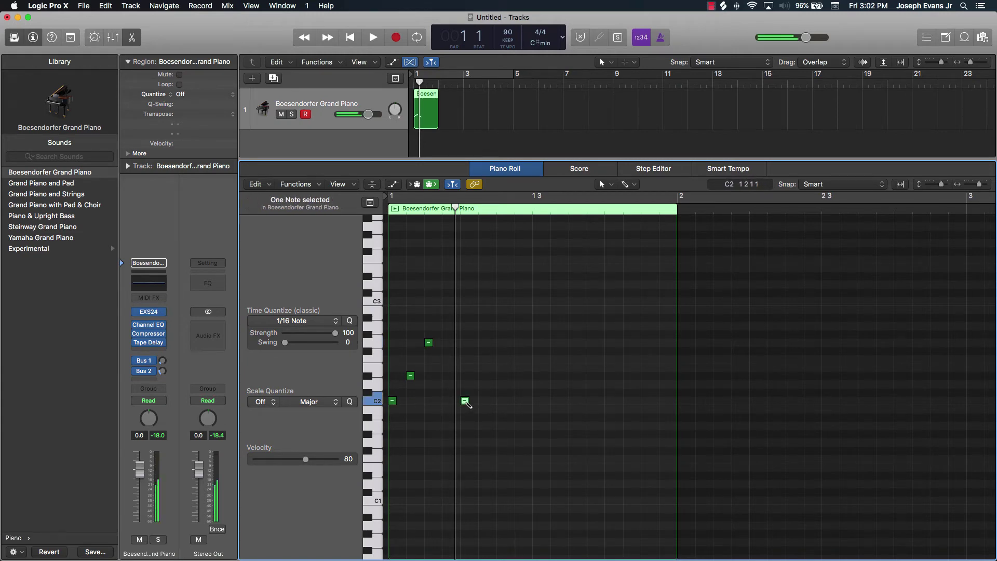
left_click(518, 375, "super")
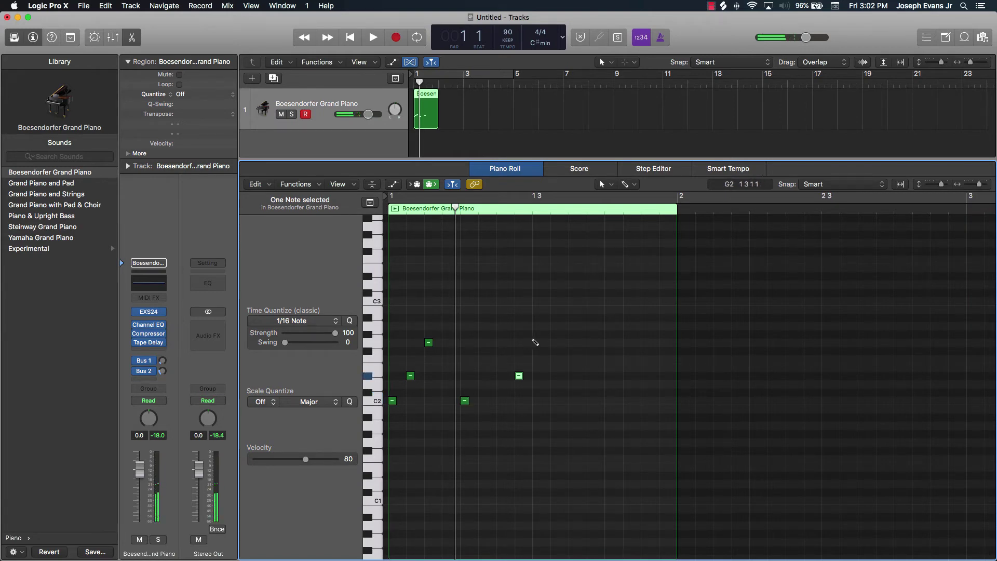
left_click(537, 344, "super")
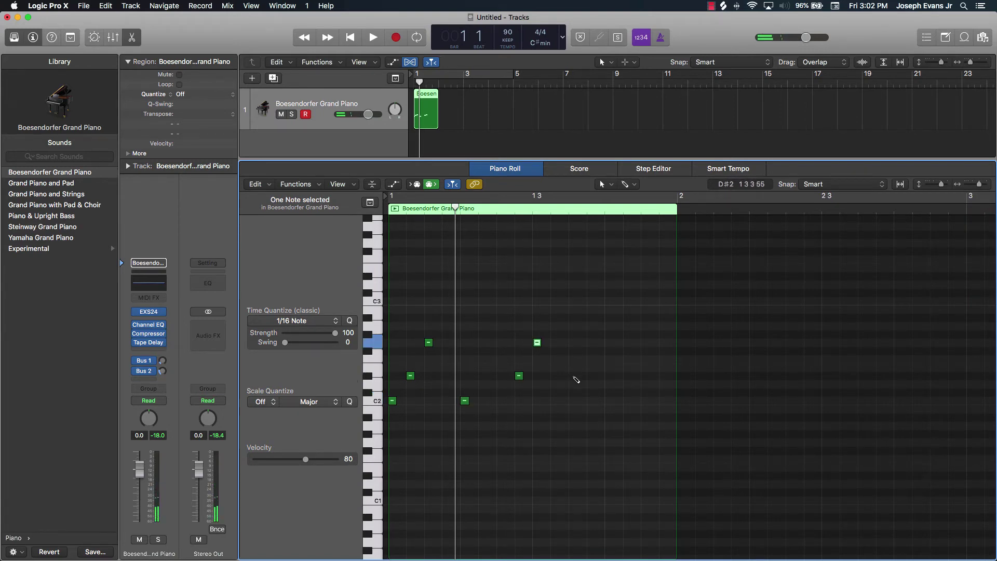
left_click(573, 375, "super")
left_click(610, 401, "super")
left_click(627, 400, "super")
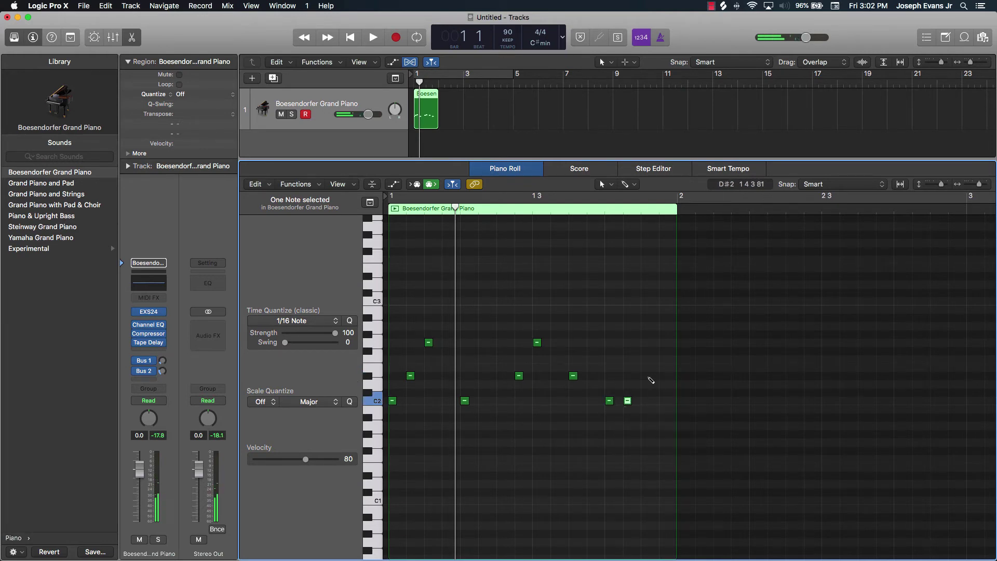
left_click(645, 375, "super")
left_click(664, 342, "super")
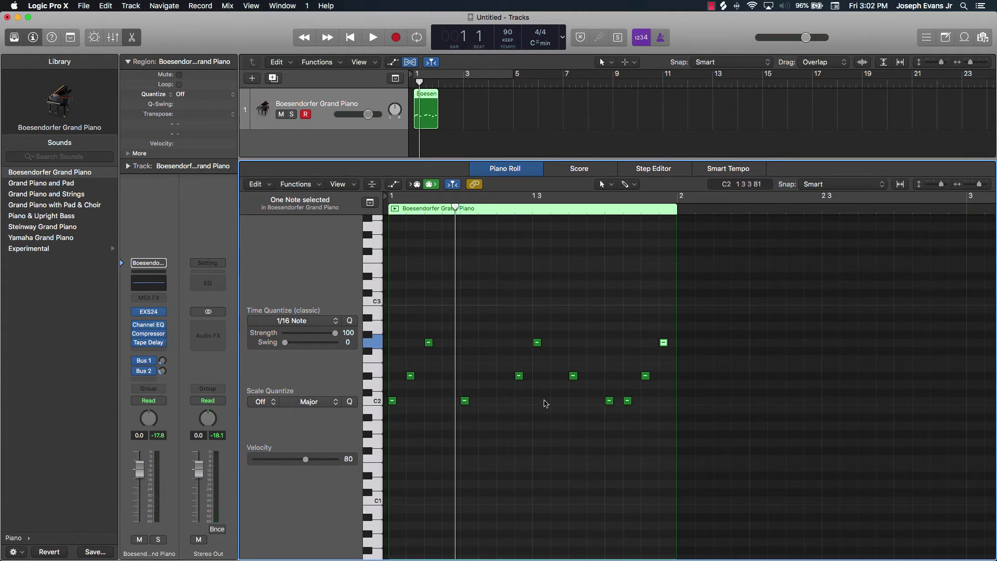
Select the C2, D#2 and G2 notes in turn and play the pattern to hear it
left_click(376, 399)
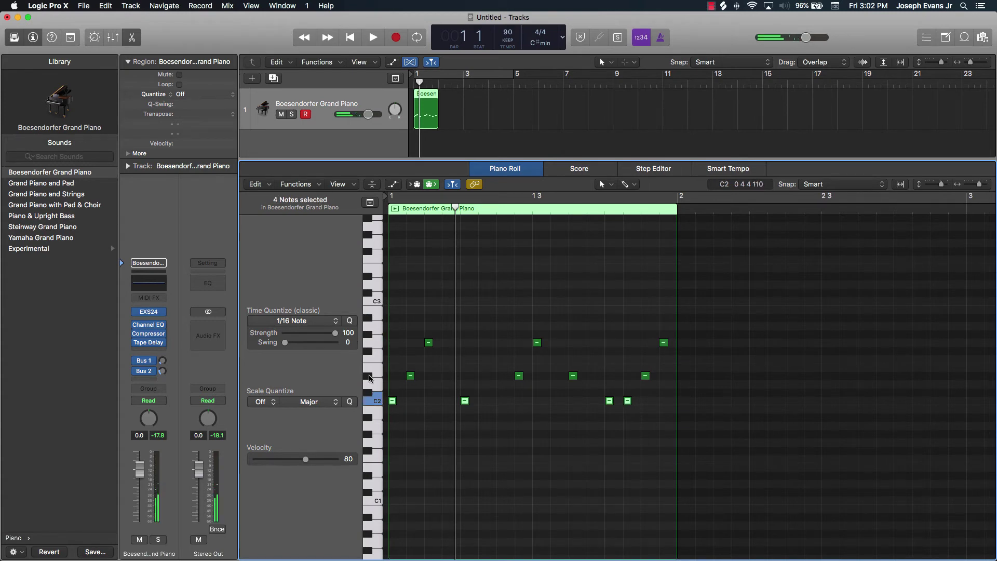
left_click(370, 376)
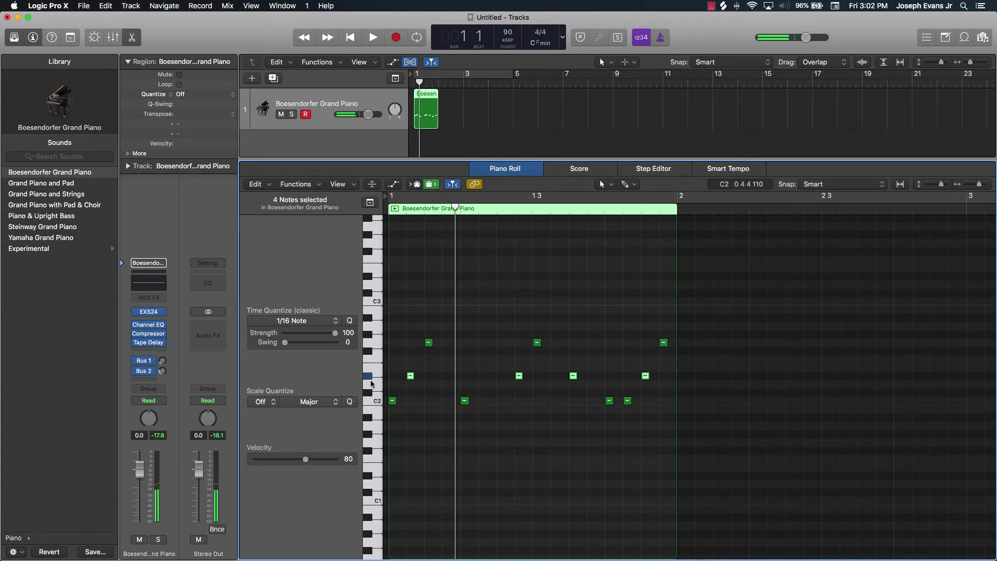
left_click(372, 341)
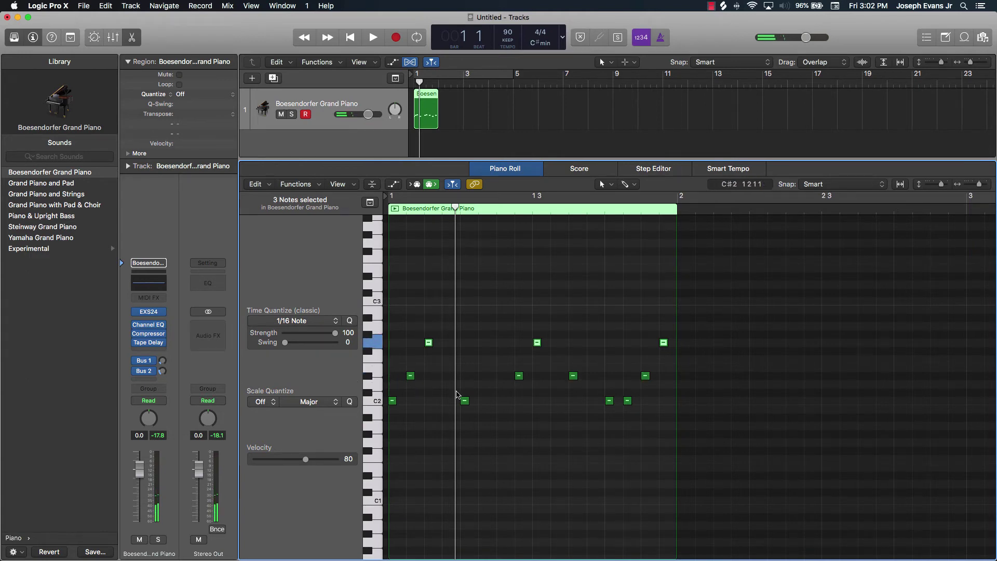
key("space")
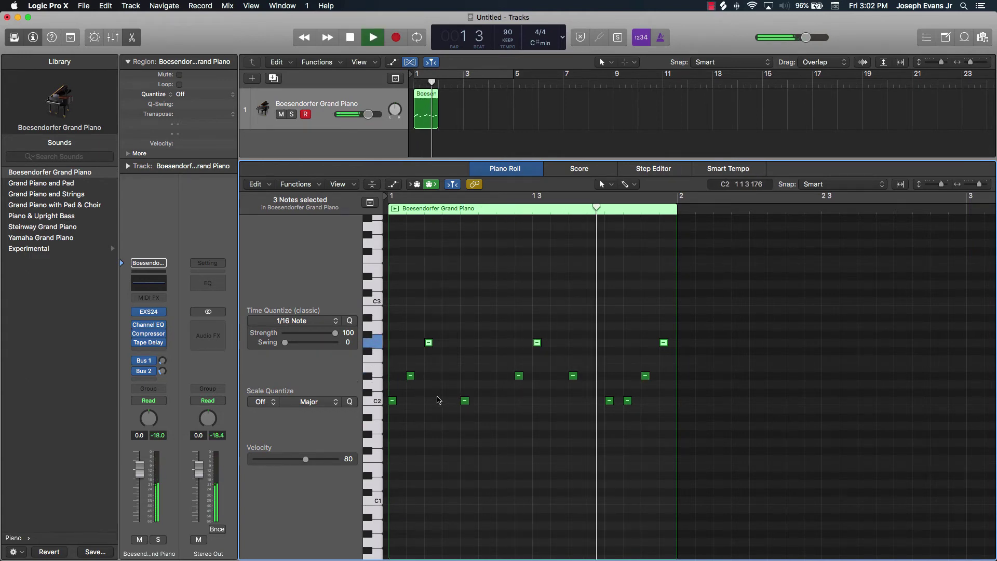
key("space")
left_click(481, 404)
key("space")
key("space")
key("space")
key("space")
Delete the first three notes and move the remaining eight notes to start at bar 1
left_click_drag(457, 326, 389, 421)
key("Delete")
left_click_drag(458, 315, 730, 445)
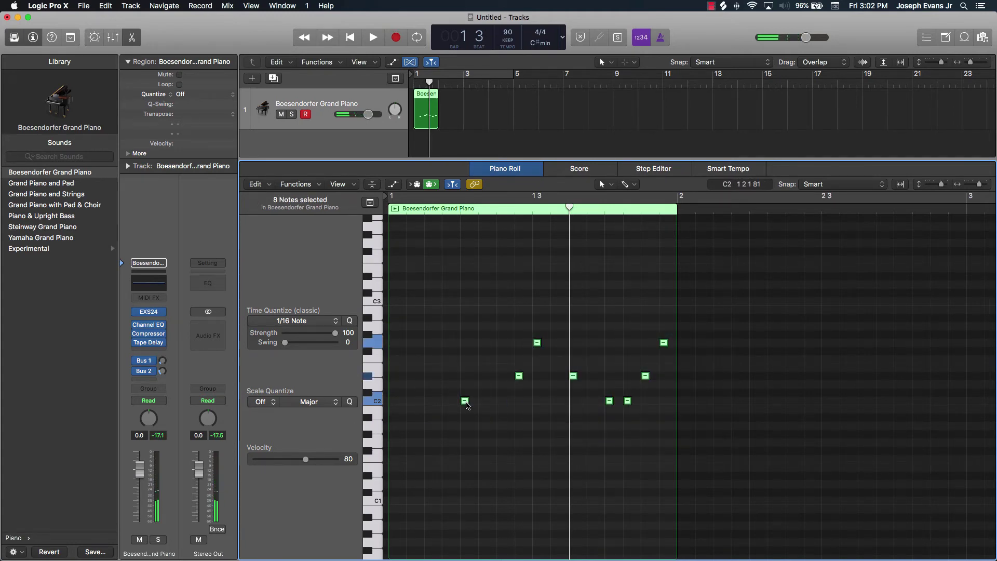
left_click_drag(466, 405, 394, 401)
Play back the shifted eight-note arpeggio, then clear the note and region selections
left_click(447, 428)
key("space")
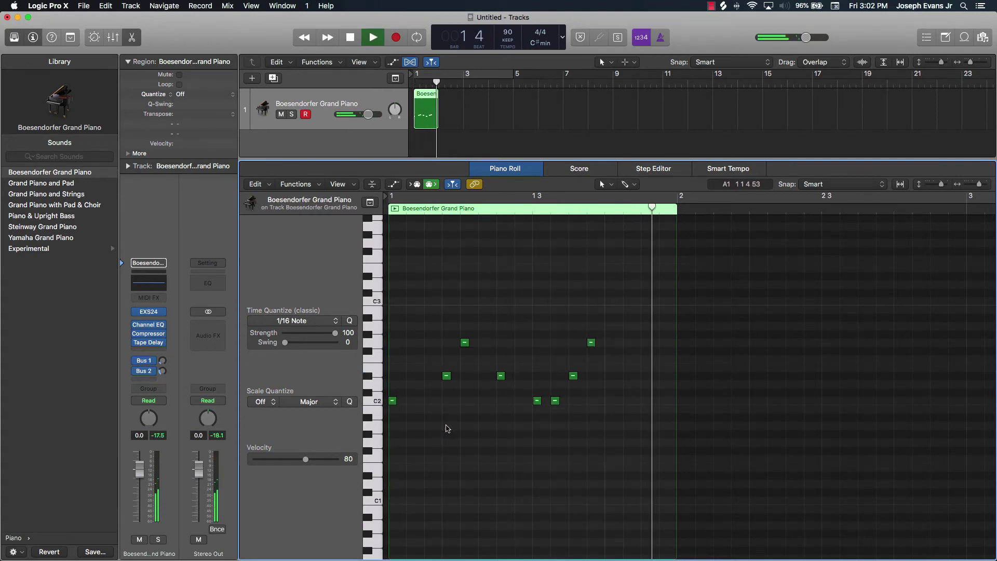
key("space")
left_click(450, 117)
Duplicate all eight arpeggio notes of the Boesendorfer Grand Piano region into bar 2
left_click(430, 113)
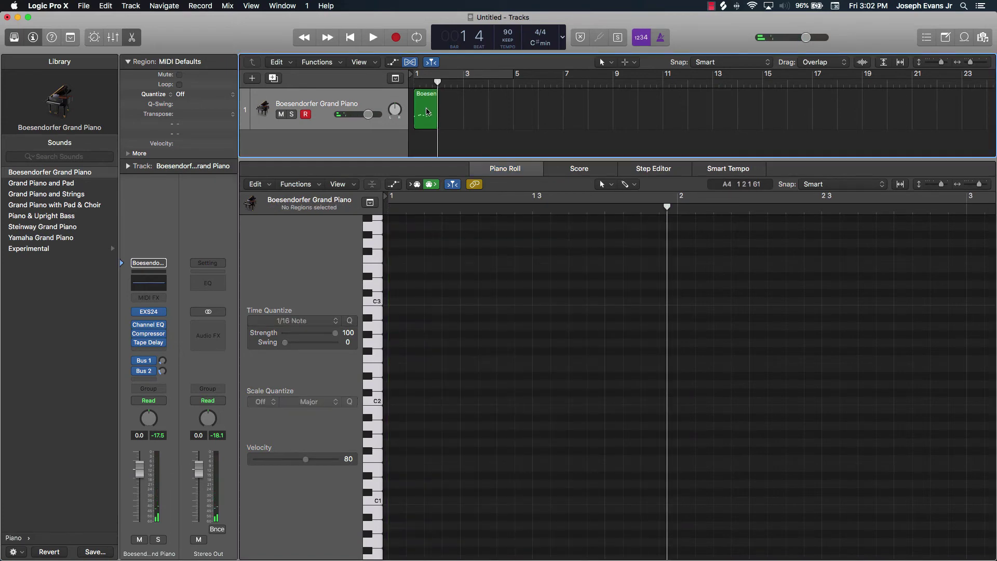
left_click_drag(599, 316, 388, 440)
key("period")
key("period")
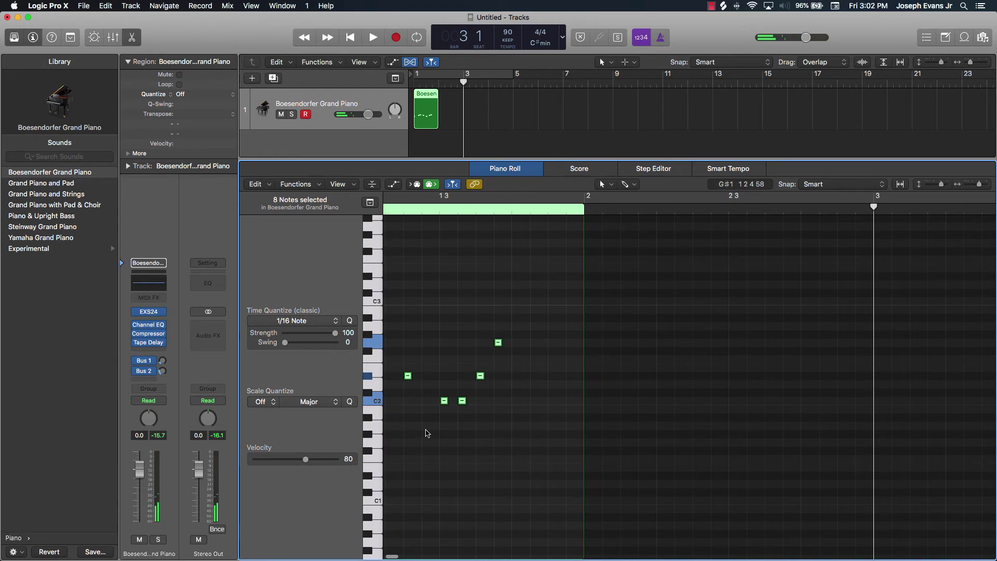
left_click_drag(605, 210, 585, 216)
scroll(533, 265, "left", 4)
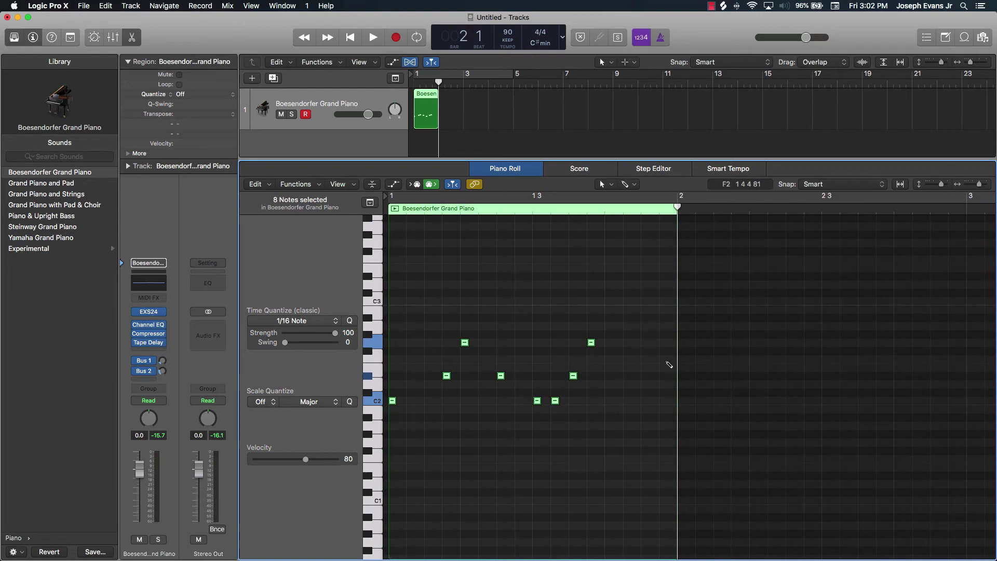
key("super+r")
left_click(678, 317)
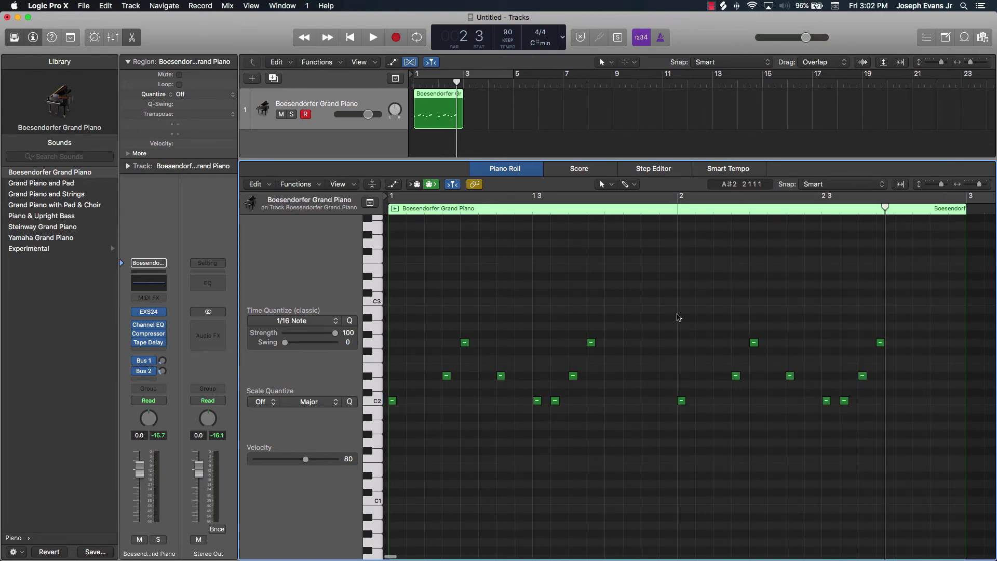
Play the two-bar arpeggio from the start, then copy the piano region to bar 3
key("Return")
key("space")
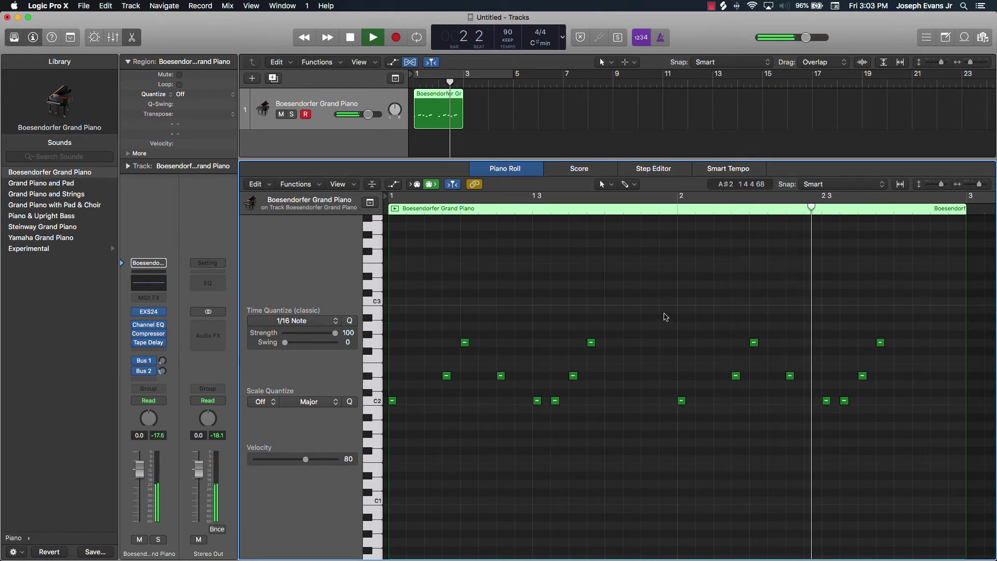
key("space")
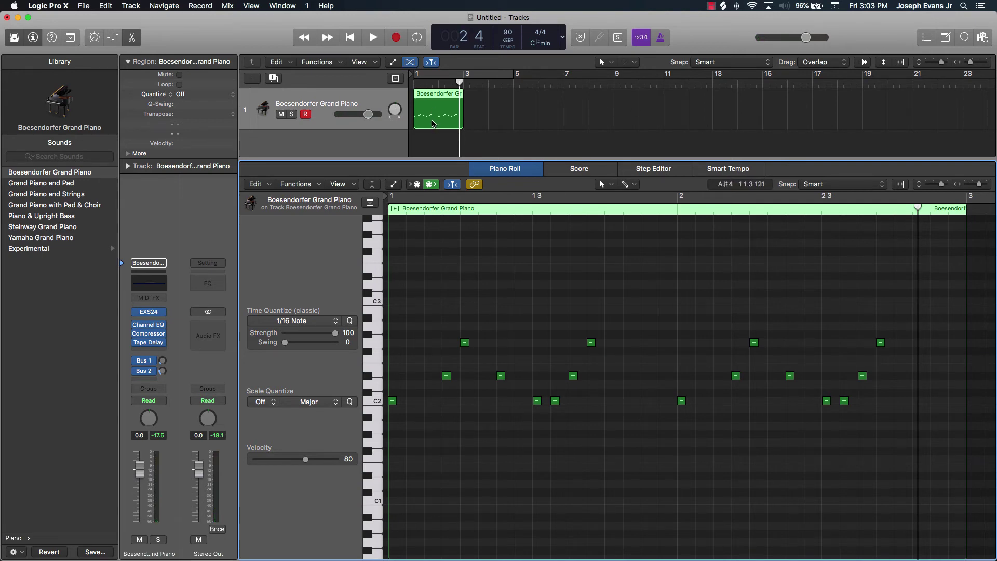
left_click_drag(431, 102, 480, 106)
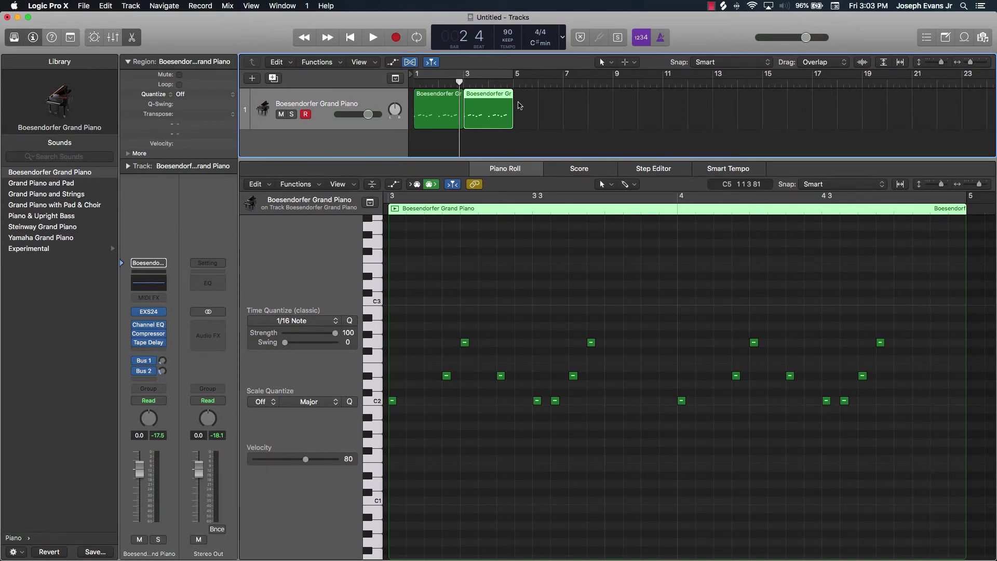
Enable cycle over bars 1–5 and join both piano regions into one with Command-J
left_click(491, 77)
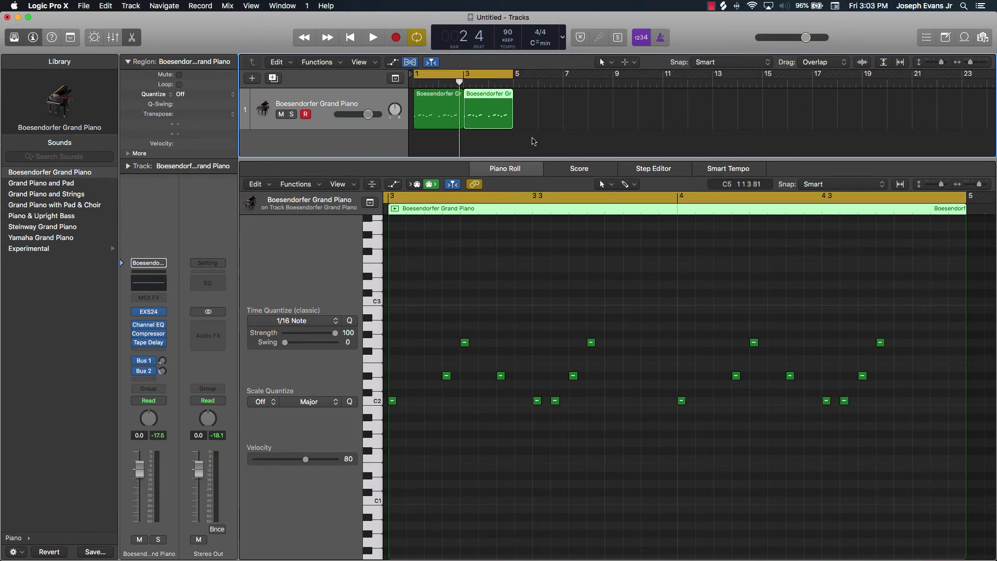
left_click(427, 122, "shift")
key("super+j")
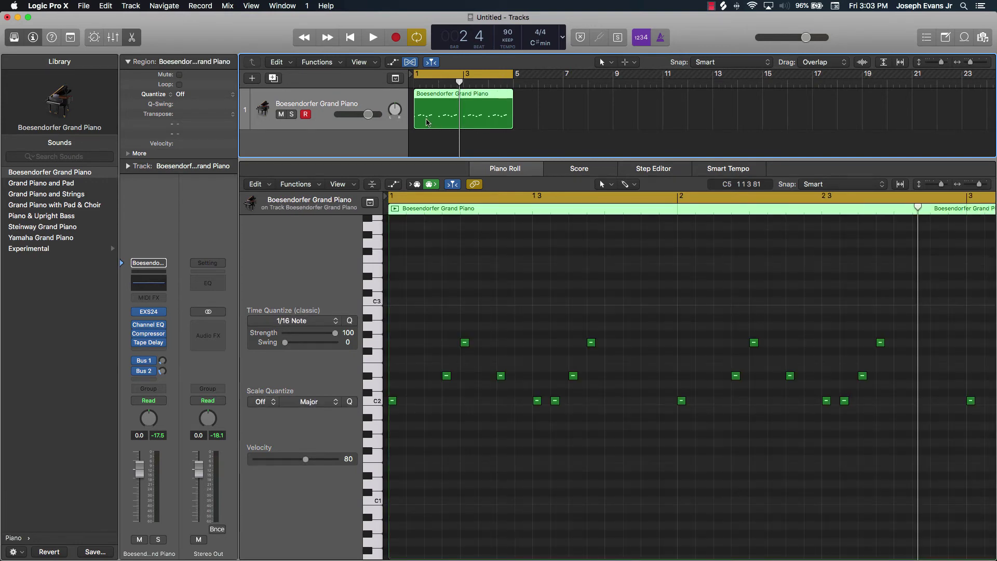
Add a software instrument track, Inst 2, using the stereo EXS24 sampler
left_click(253, 78)
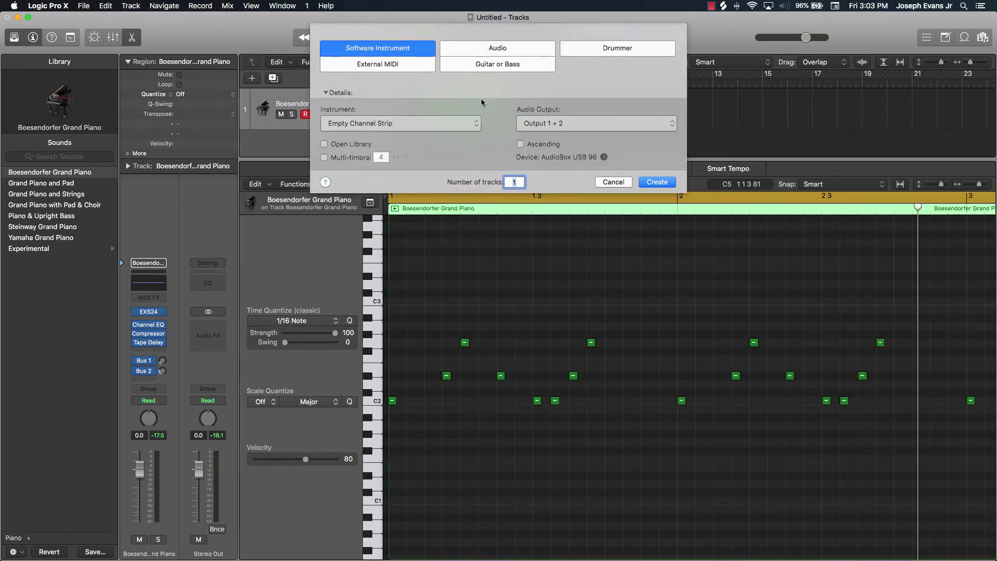
left_click(425, 126)
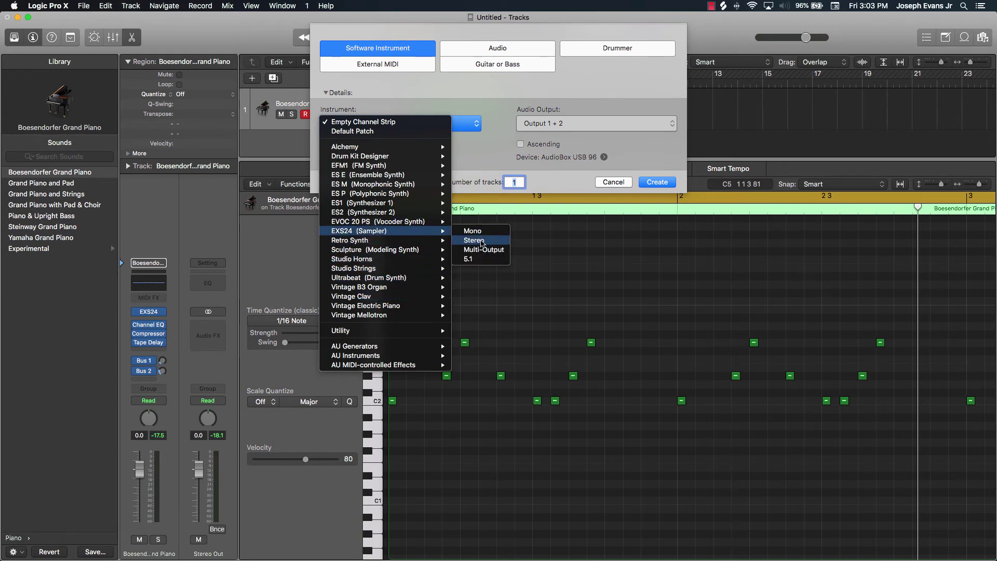
left_click(488, 240)
left_click(657, 182)
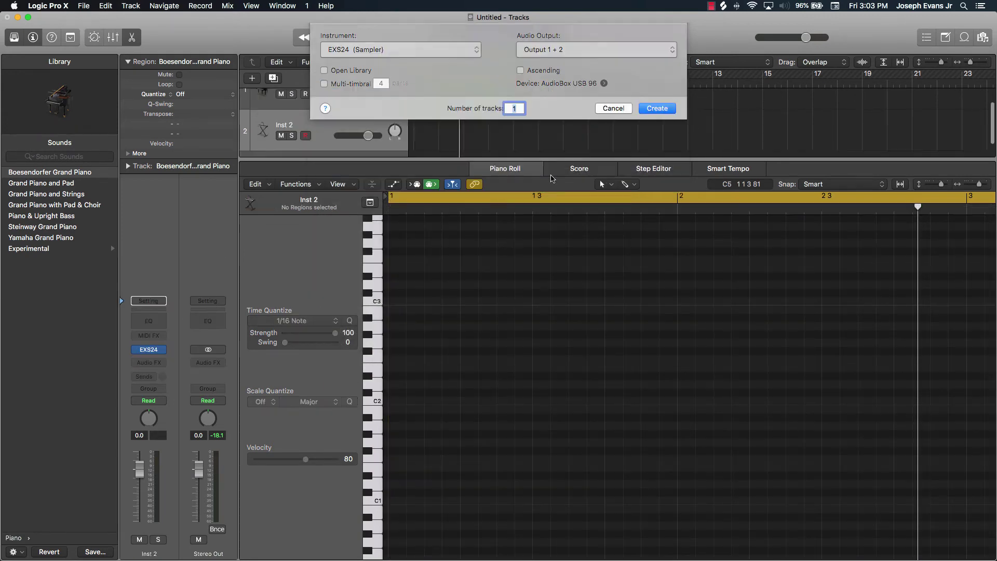
scroll(34, 353, "down", 20)
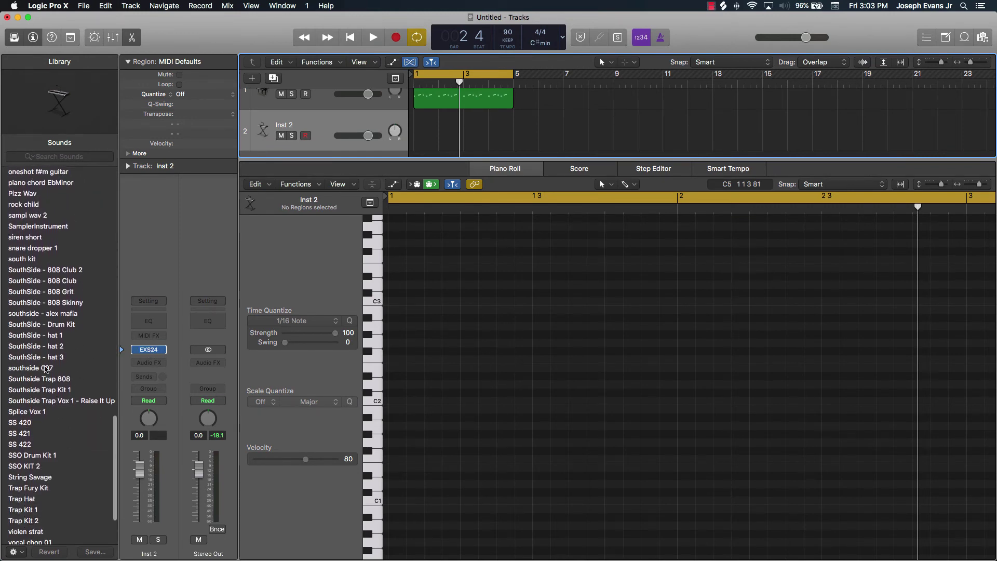
Load Trap Kit 1 on track 2 and audition several of its drum sounds
scroll(50, 407, "down", 5)
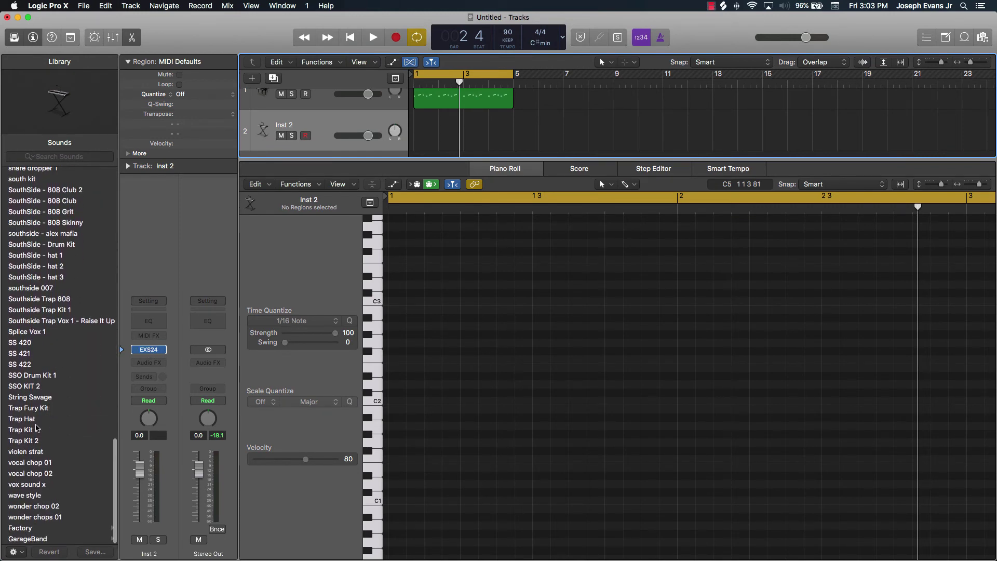
left_click(28, 431)
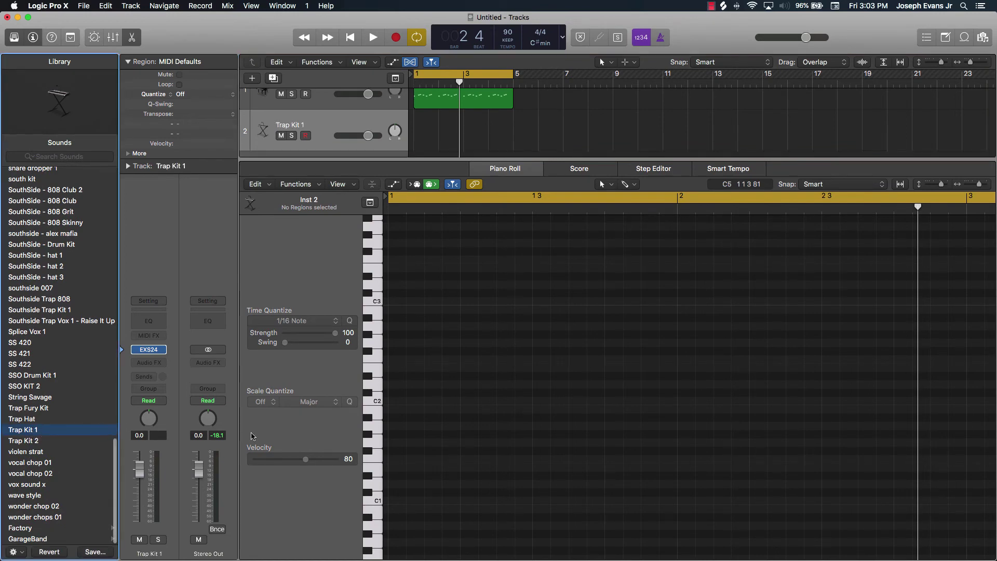
left_click(378, 431)
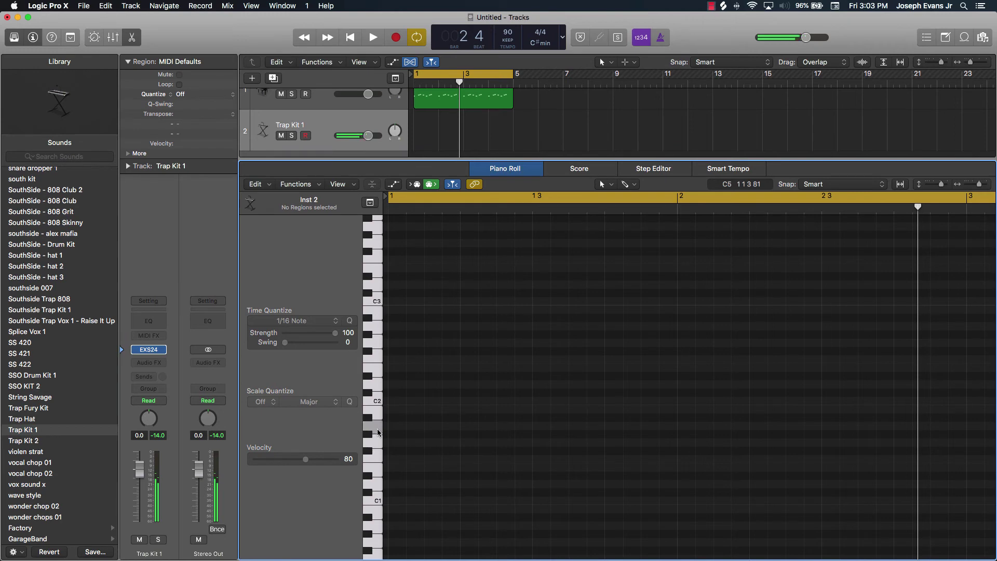
left_click(375, 483)
left_click(369, 395)
left_click(375, 400)
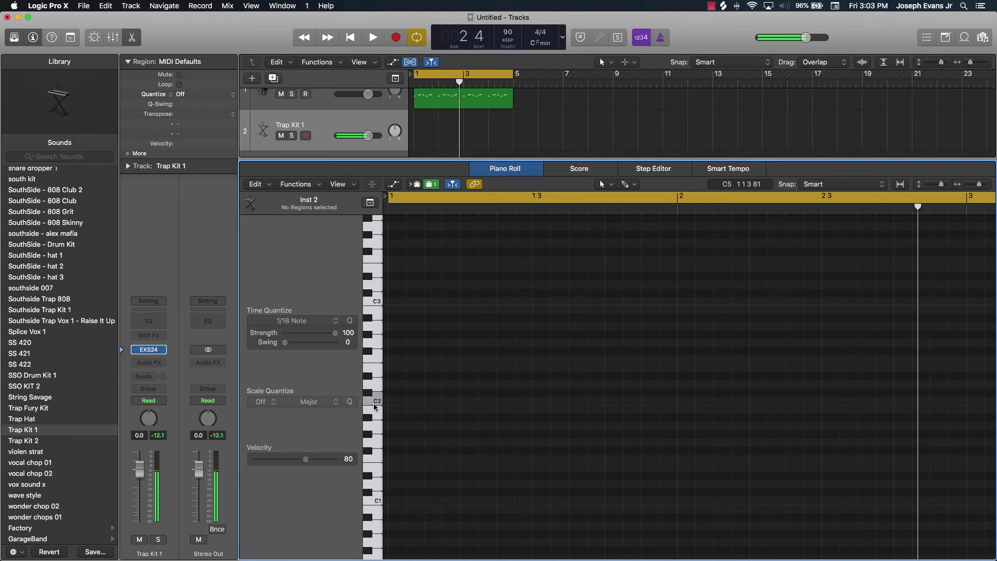
left_click(374, 308)
Switch track 2 to Southside Trap Kit 1 and preview its C2 drum sound
left_click(43, 310)
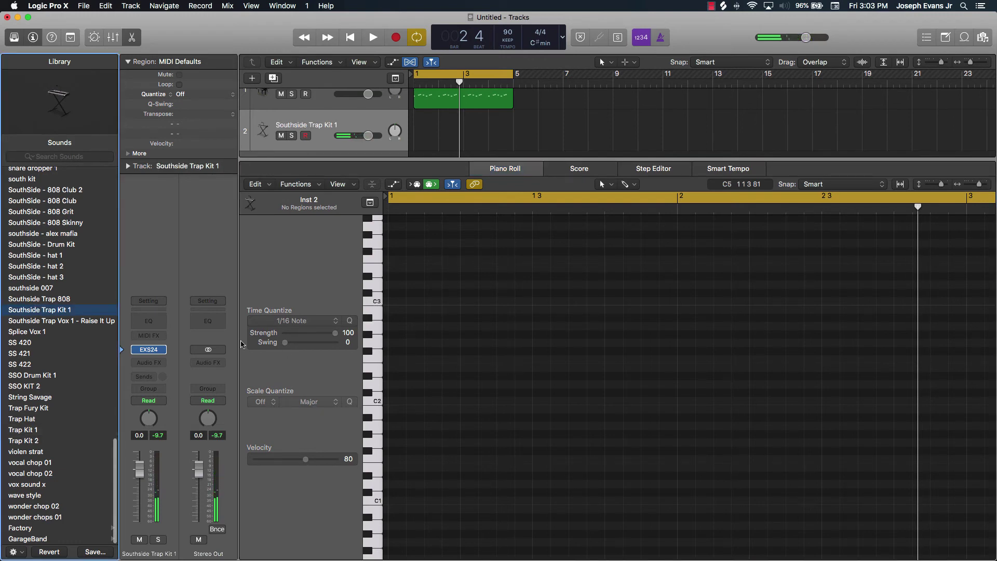
left_click(372, 384)
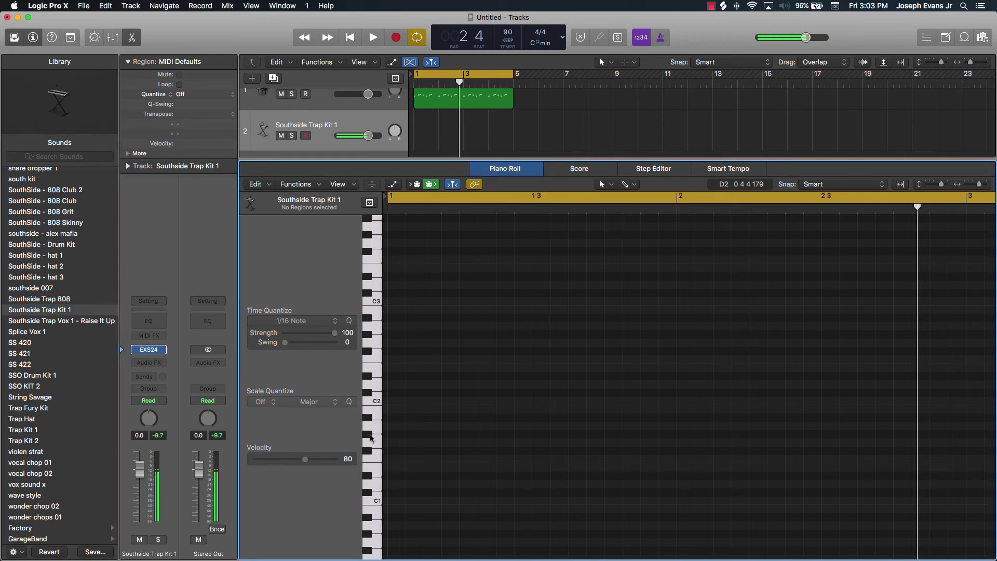
left_click(373, 400)
left_click(373, 400)
left_click(373, 401)
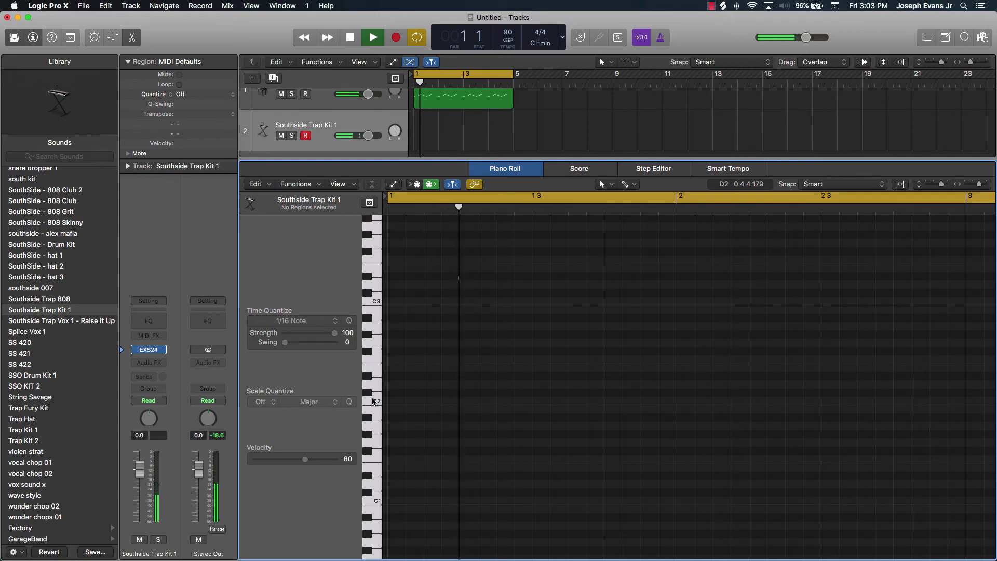
Play the arrangement, return to the start, and show the Boesendorfer Grand Piano region in the note editor
key("space")
key("Return")
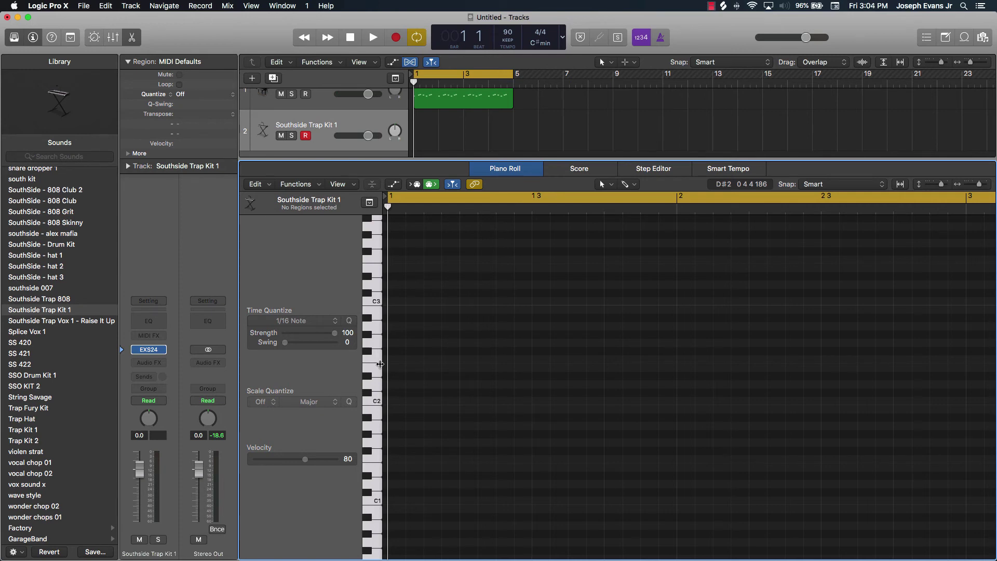
scroll(381, 373, "up", 4)
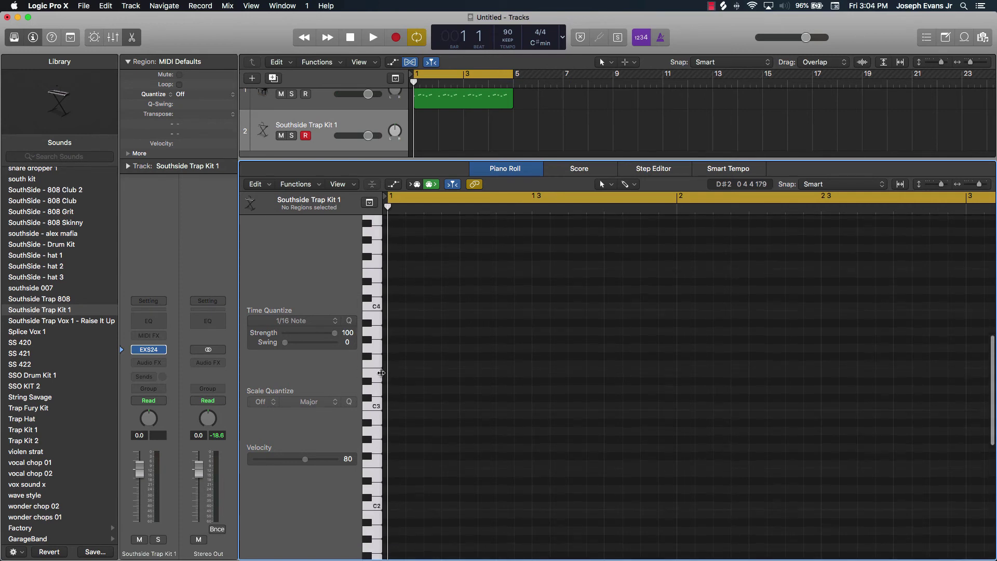
scroll(379, 377, "down", 1)
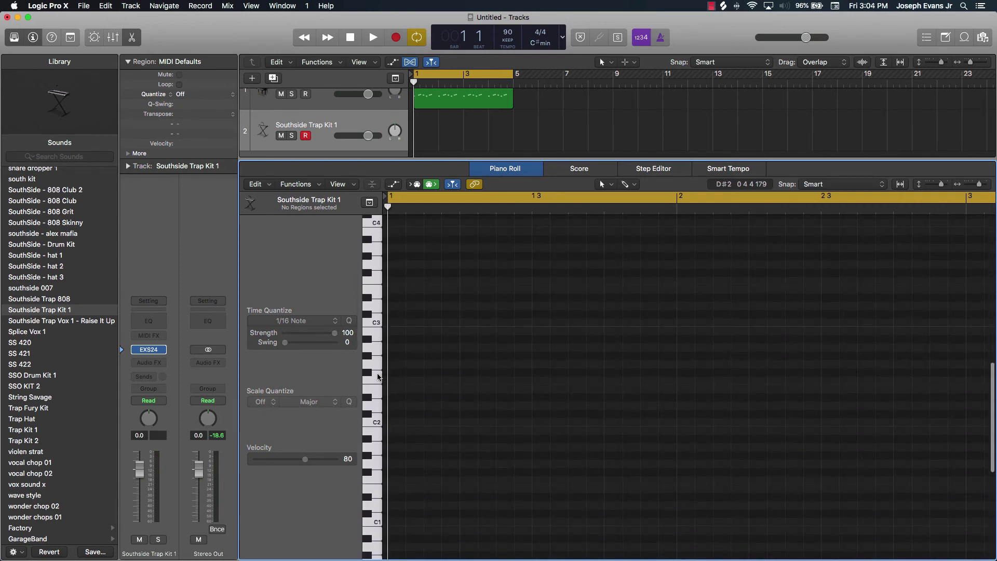
scroll(491, 123, "up", 3)
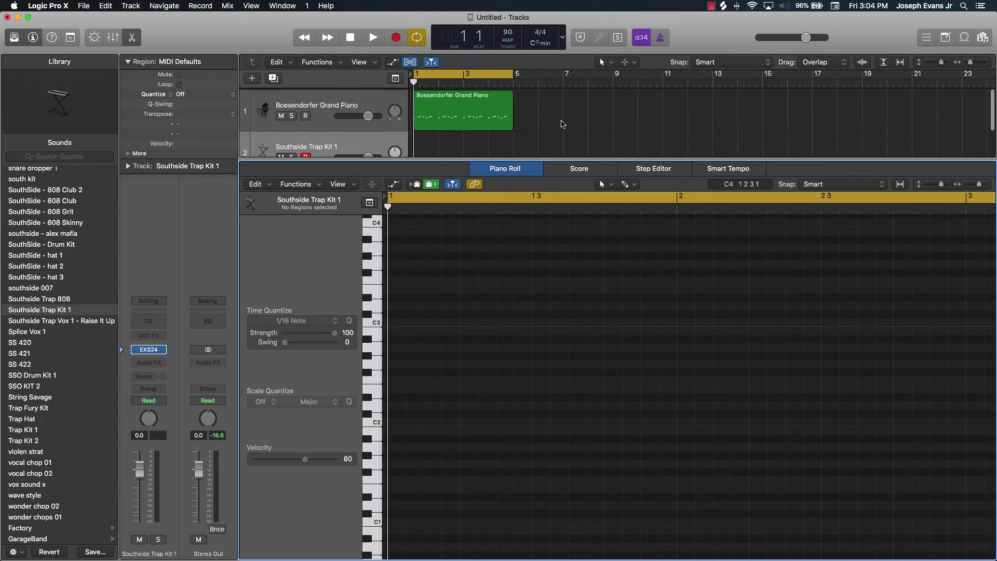
left_click(432, 112)
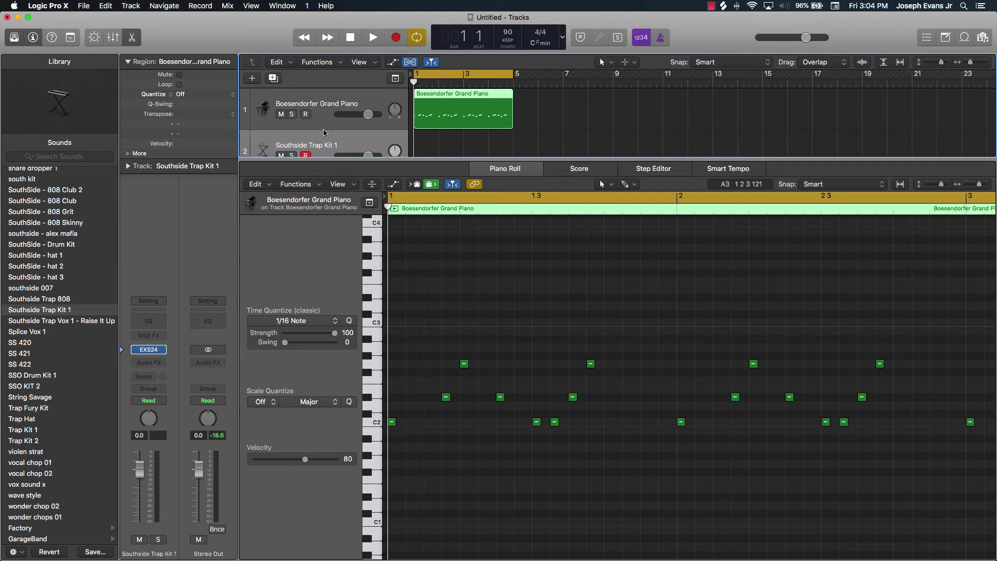
Select the Southside Trap Kit 1 track and preview a couple of its drum sounds
left_click(322, 146)
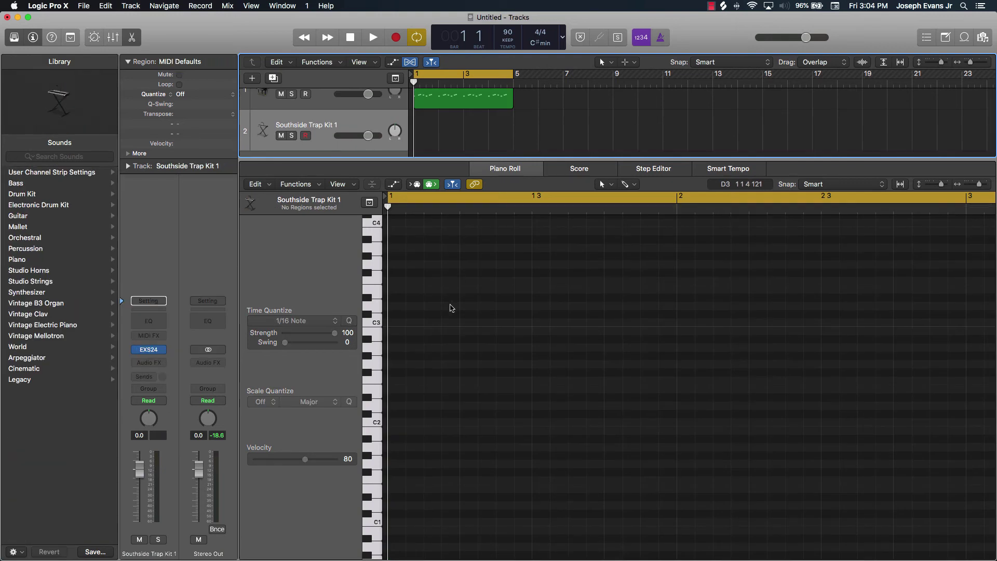
left_click(372, 322)
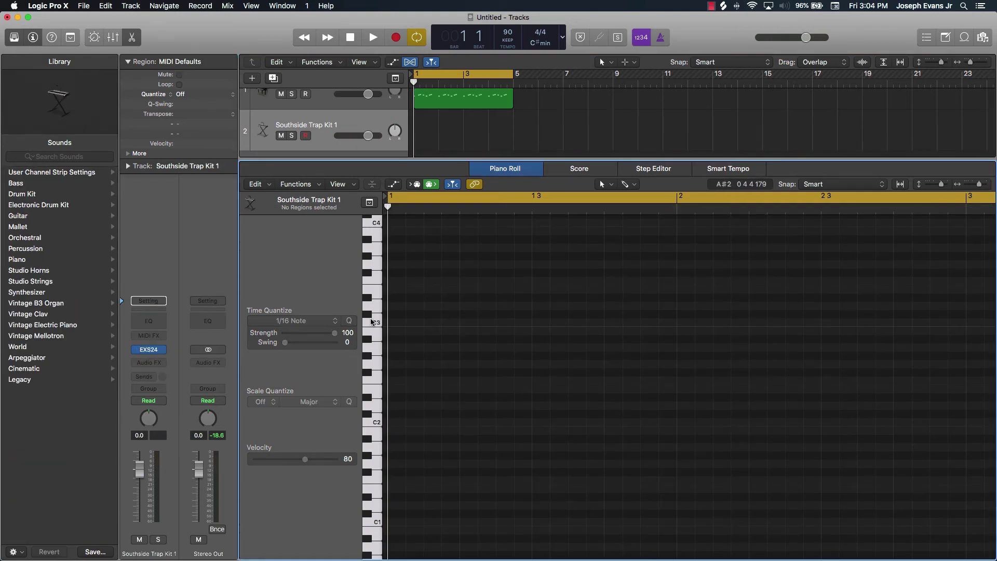
left_click(375, 397)
left_click(372, 462)
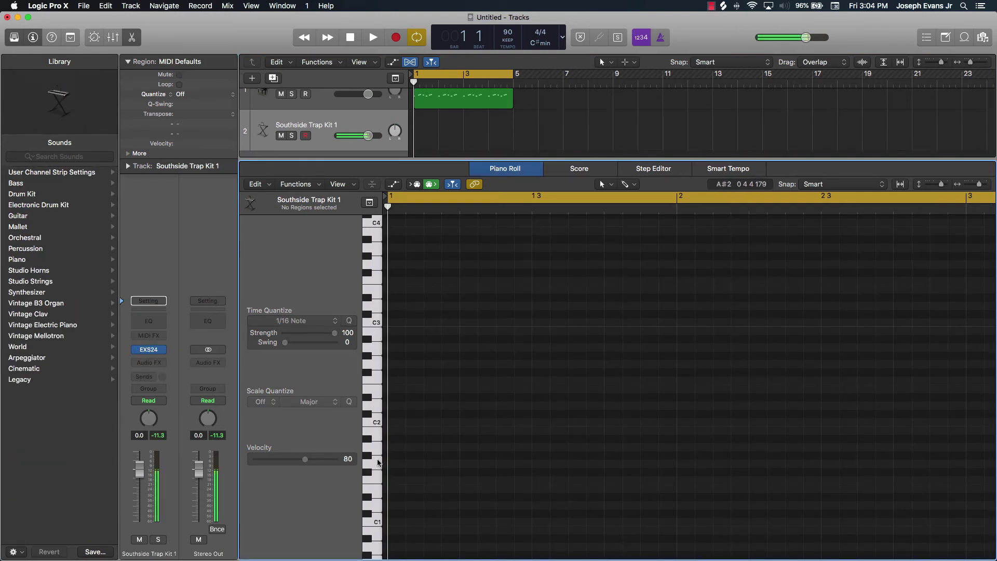
key("space")
Draw G1 drum hits on beats 2 and 4 of bar 1
key("space")
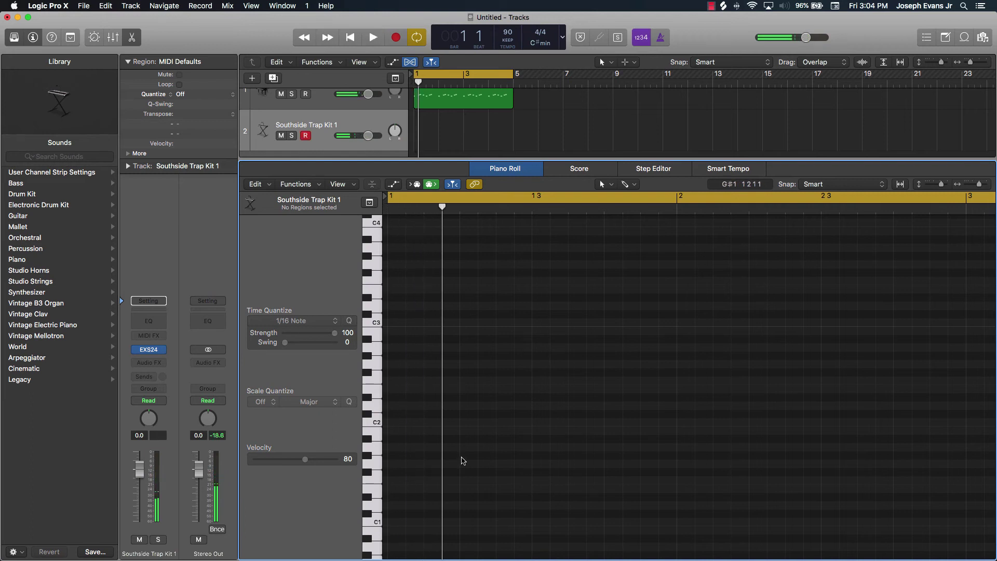
left_click(464, 457, "super")
left_click_drag(460, 456, 467, 471)
left_click(608, 463, "super")
key("space")
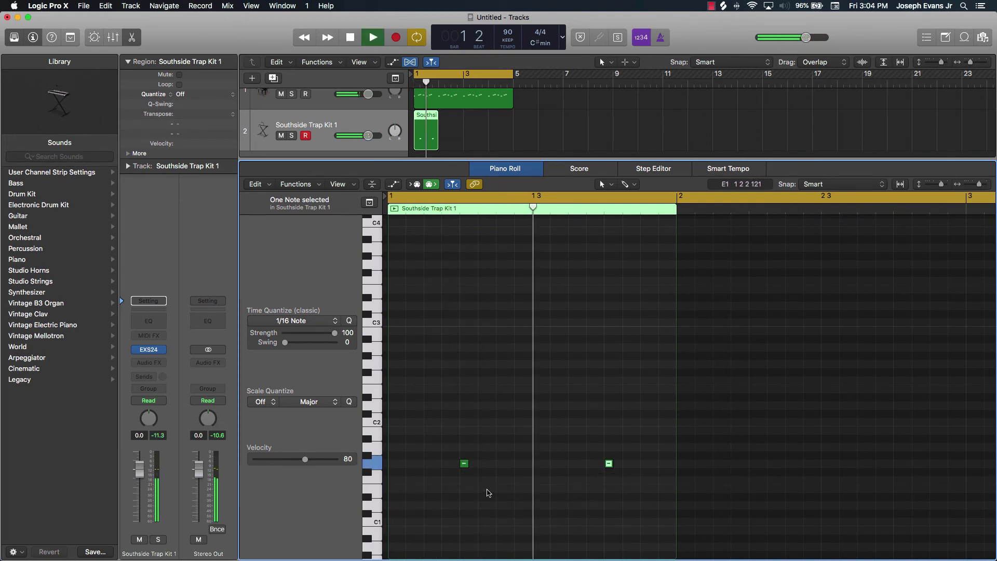
Copy the drum region across bars 2–4 and join the four copies into one region
key("space")
left_click(452, 139)
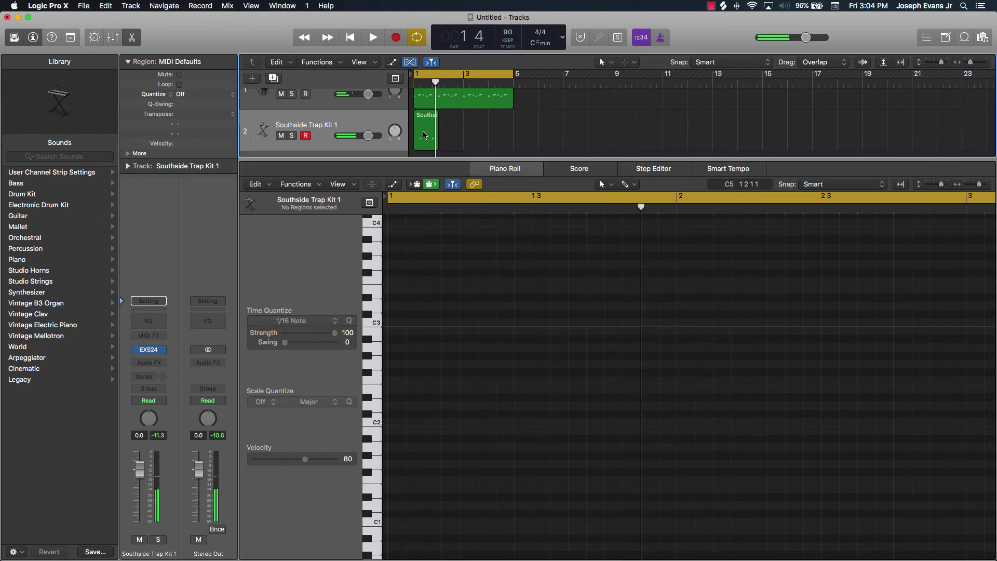
left_click_drag(423, 136, 447, 136)
left_click(419, 133, "shift")
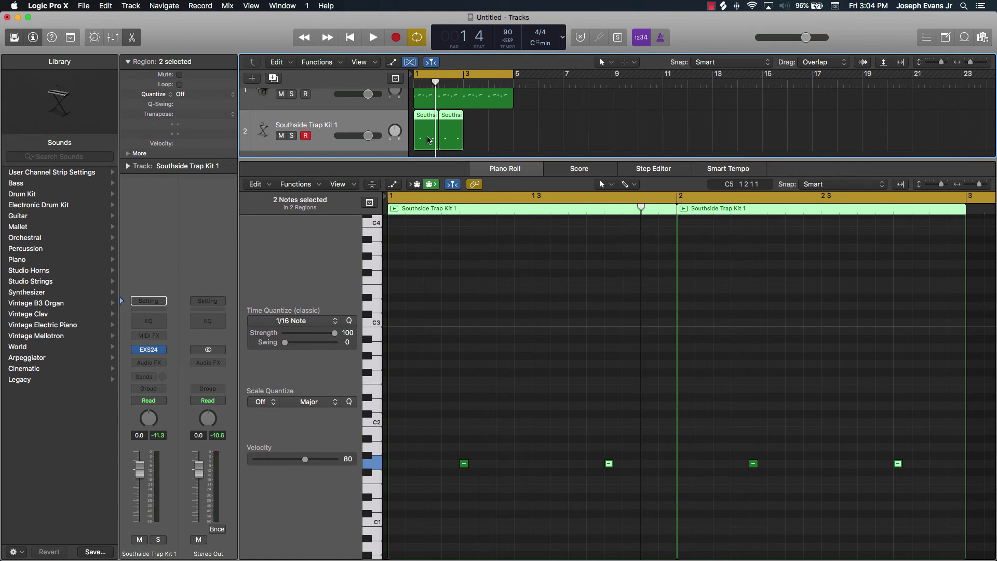
left_click_drag(427, 139, 478, 138, "alt")
left_click_drag(554, 137, 386, 137)
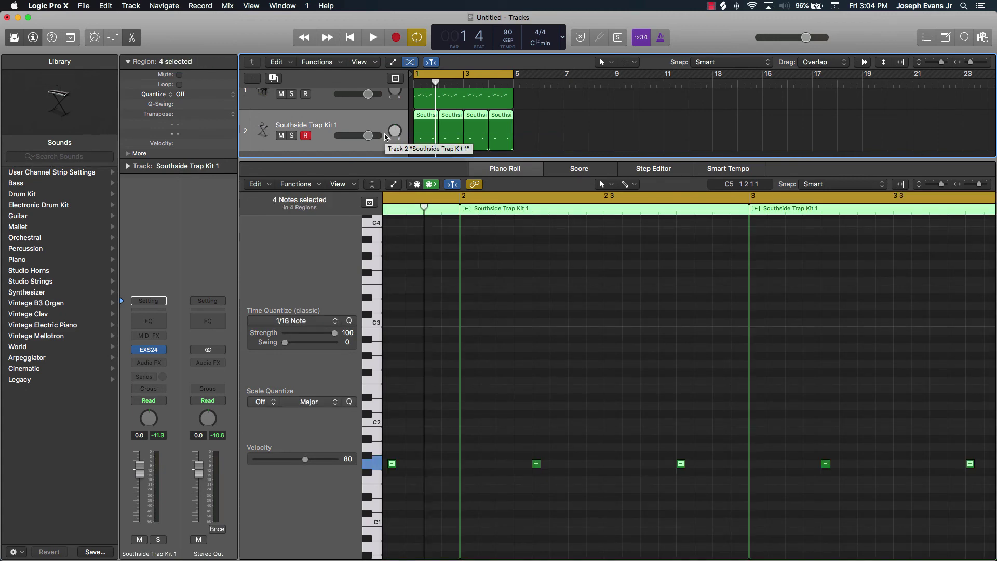
key("super+j")
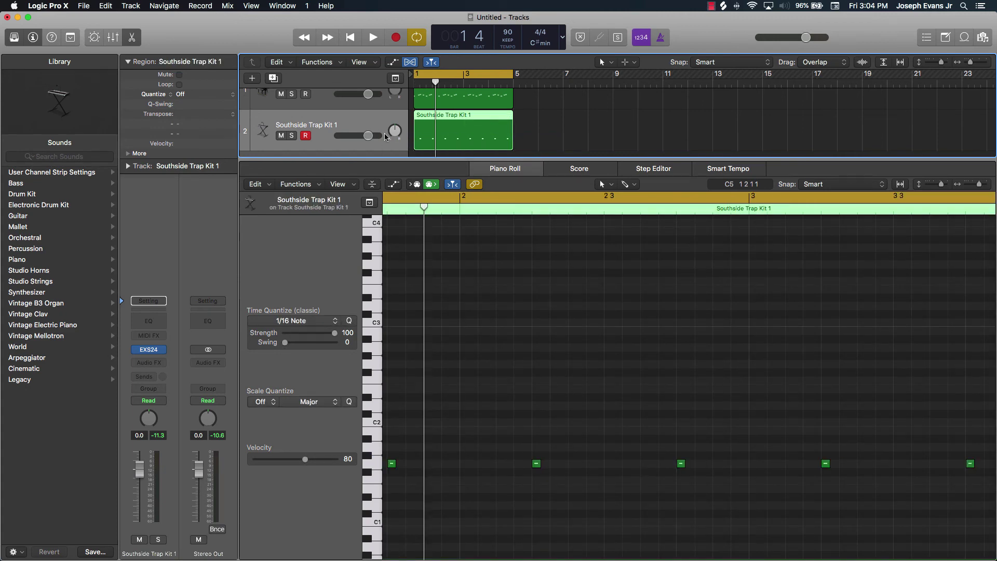
key("space")
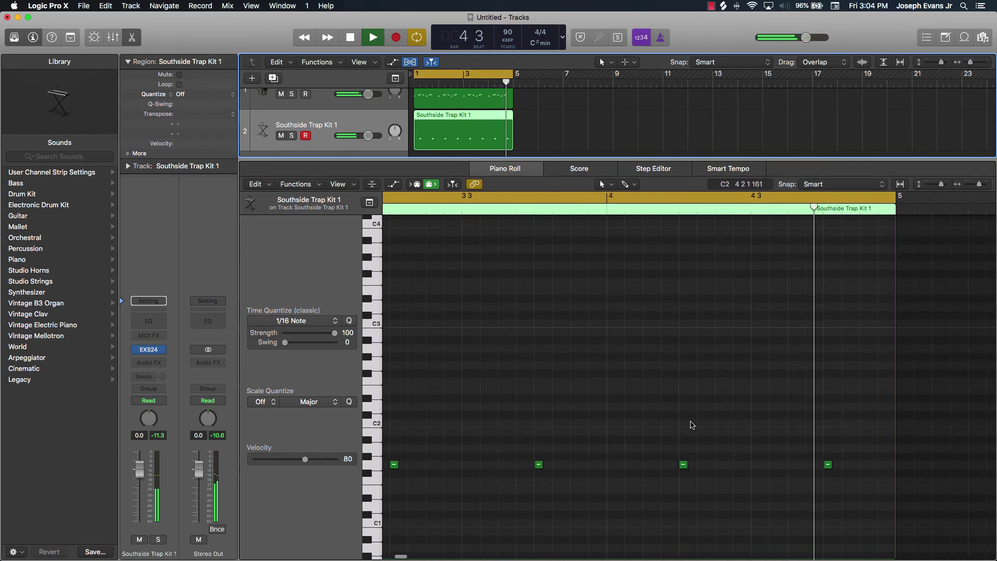
Stop playback and bring the Boesendorfer Grand Piano track back into the note editor
key("space")
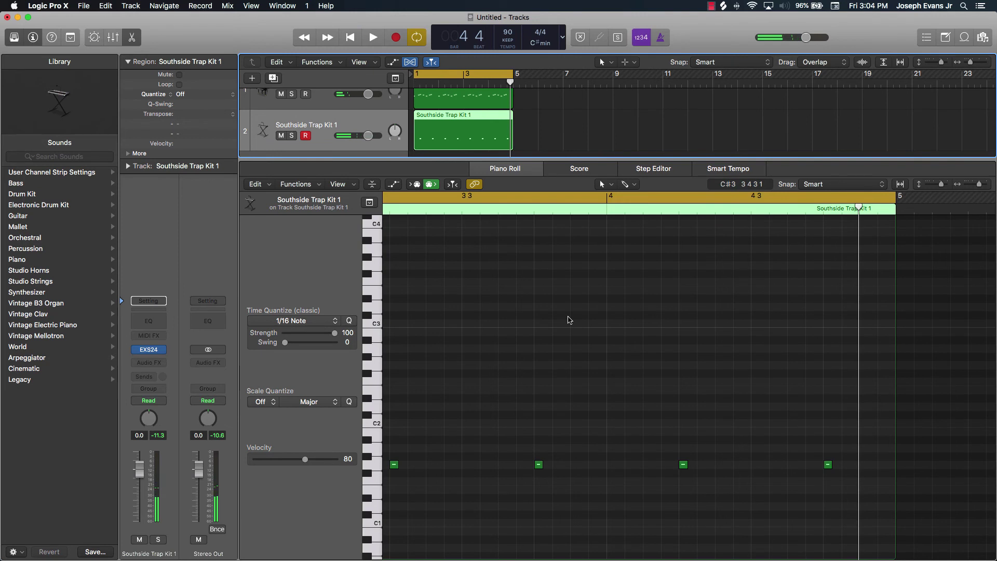
left_click(569, 319)
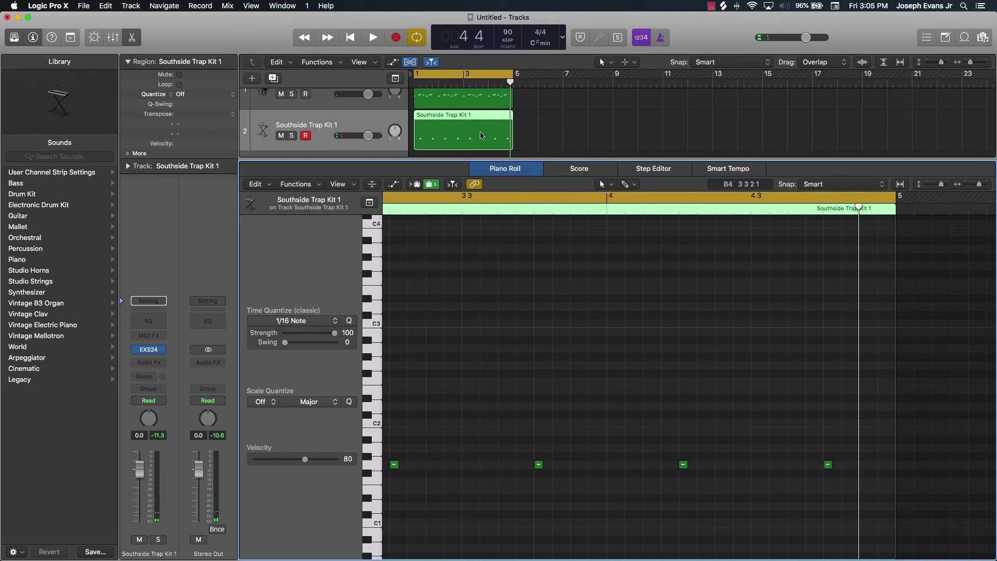
scroll(438, 110, "up", 2)
left_click(318, 112)
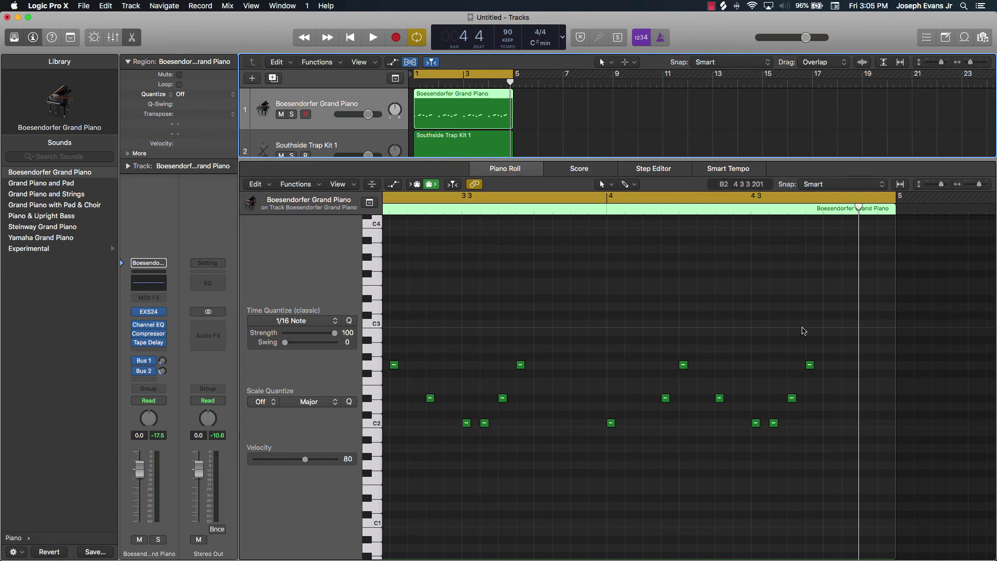
Transpose all 32 piano arpeggio notes up 8 semitones (C2 to G#2), then deselect them
scroll(831, 322, "left", 5)
left_click_drag(983, 328, 290, 459)
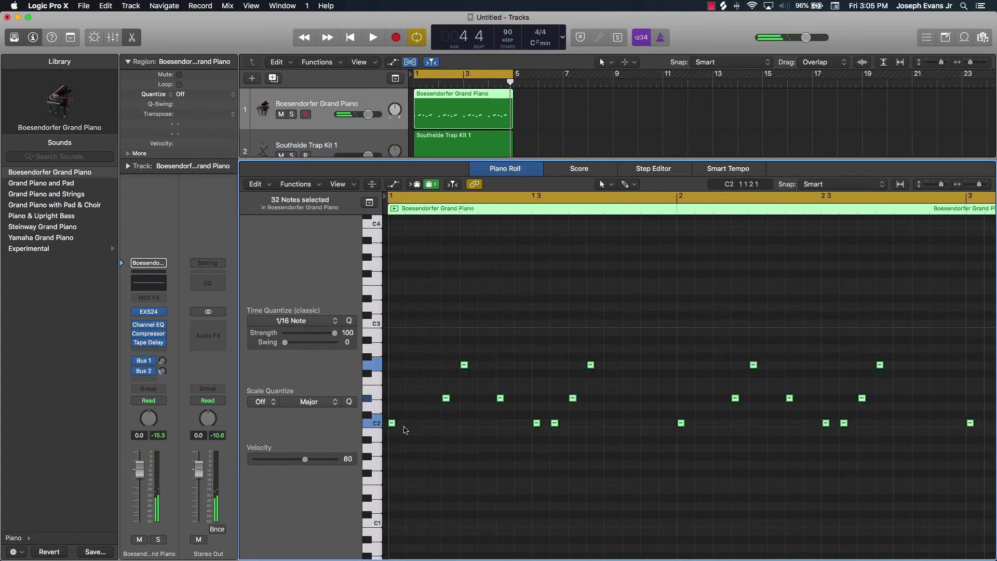
mouse_move(394, 427)
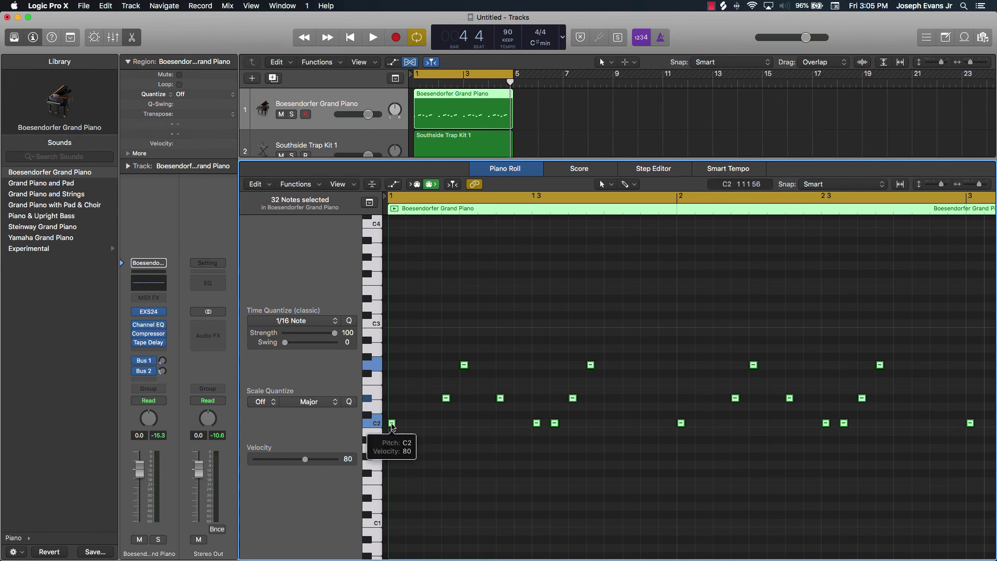
left_click_drag(392, 426, 392, 359)
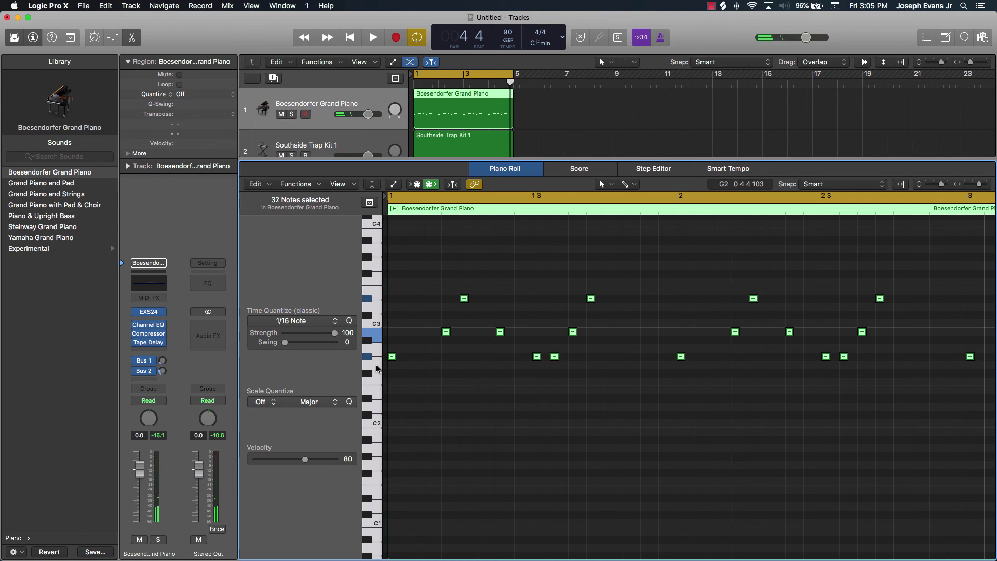
left_click(376, 364)
left_click(377, 424)
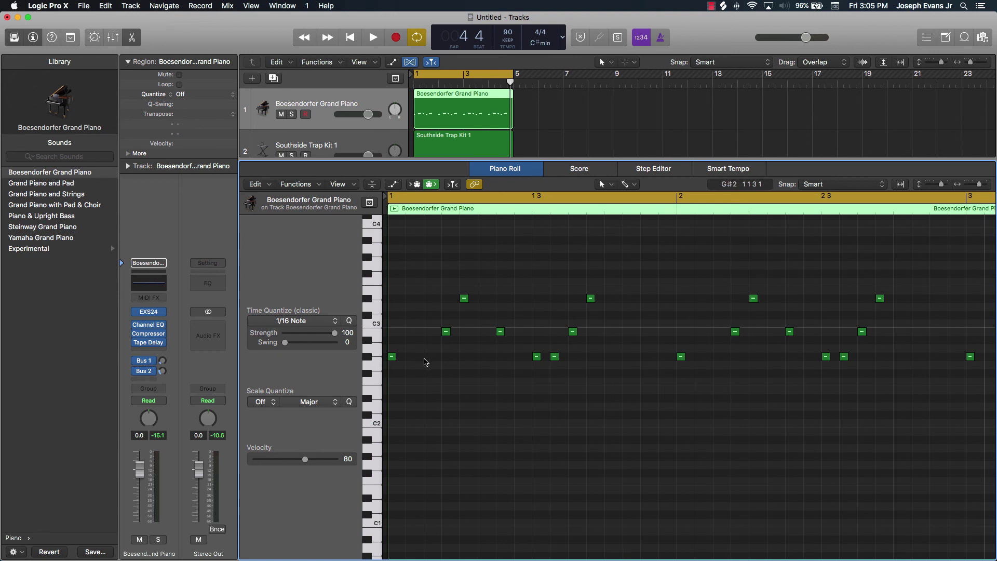
Play back the transposed G#2–B2–D#3 arrangement, stop it, and close the Piano Roll editor
key("space")
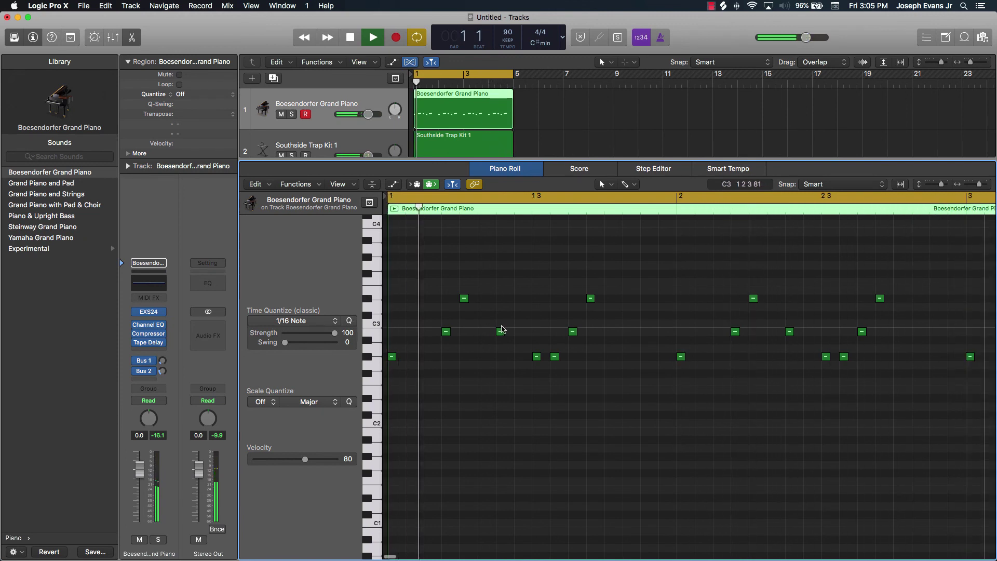
key("space")
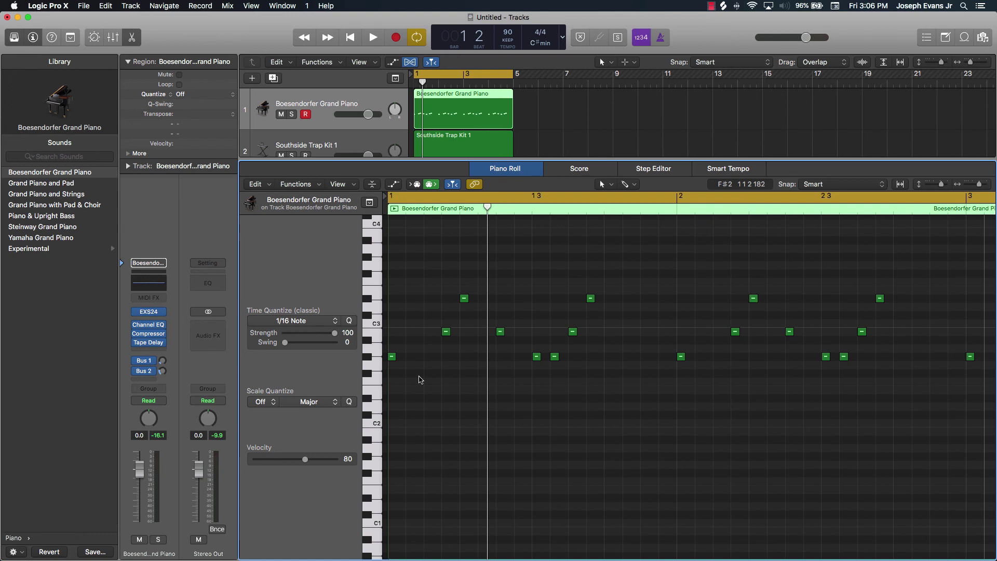
scroll(414, 365, "down", 1)
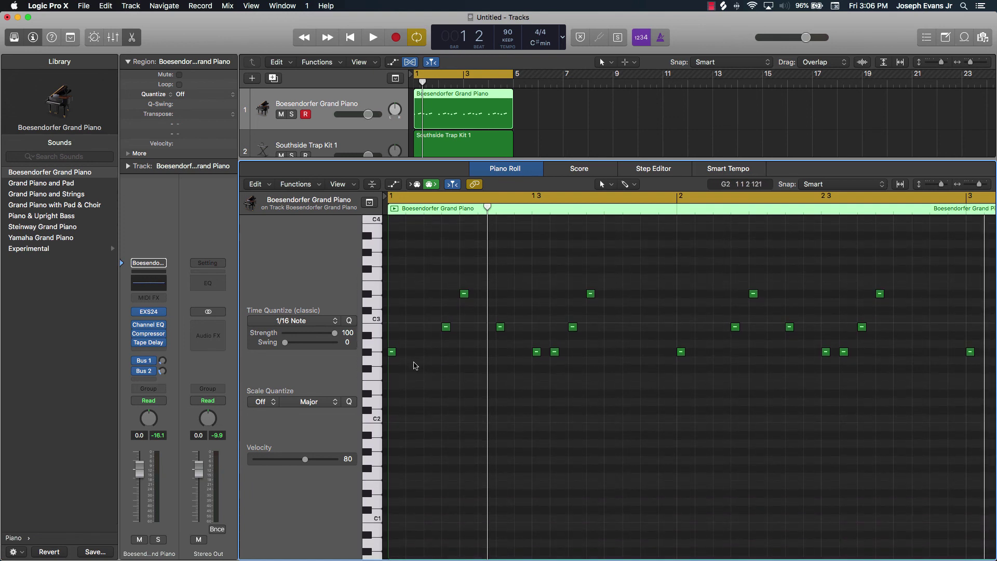
key("e")
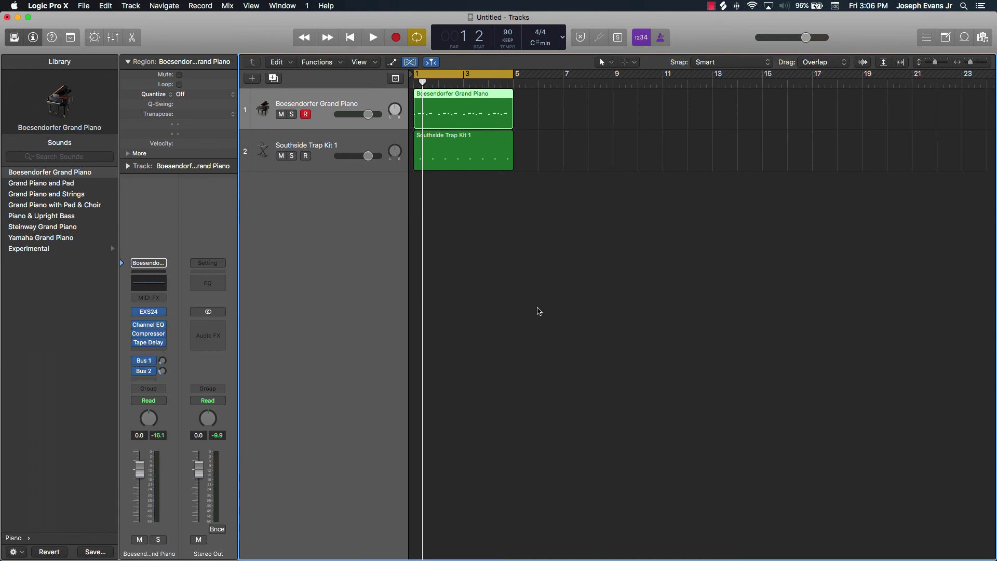